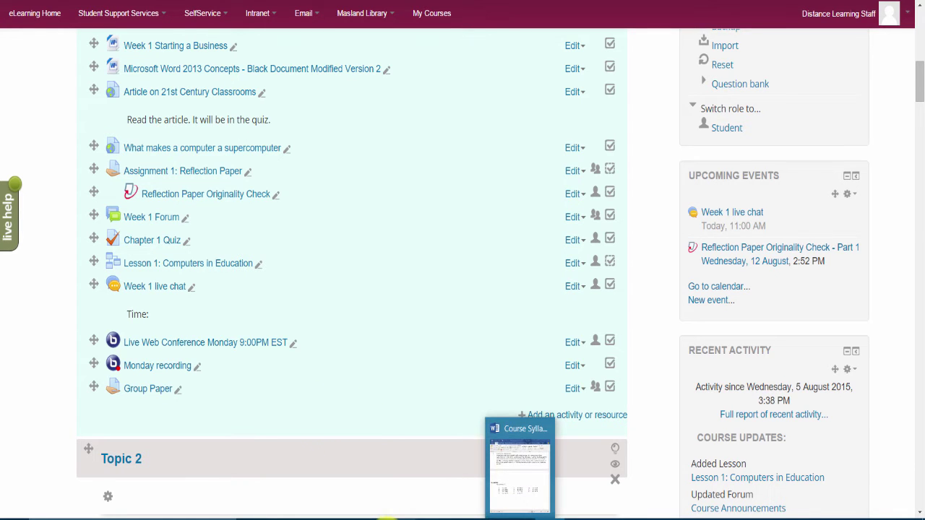
# Examine the criteria, point levels and remarks of the completed grading rubric on the Excel Home Assignment submission.
pyautogui.click(282, 514)
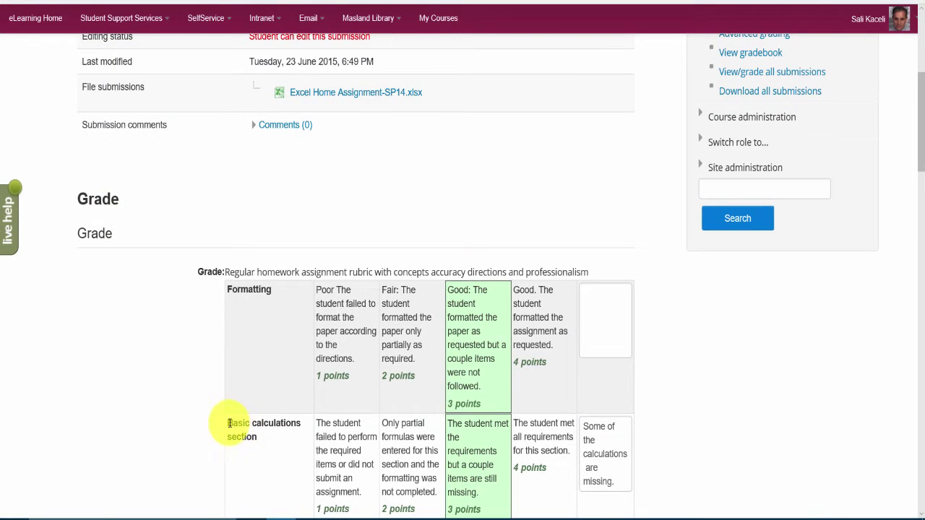
pyautogui.scroll(-2, 307, 402)
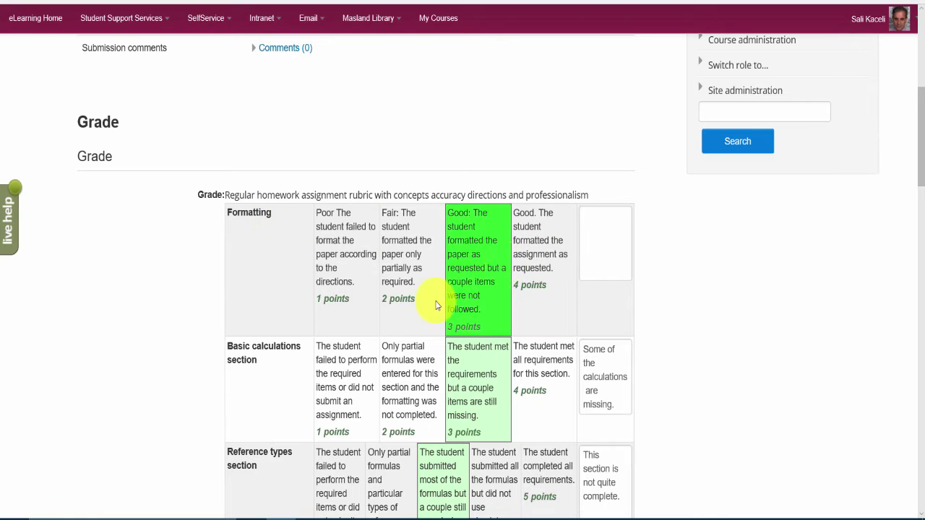
pyautogui.scroll(-2, 306, 311)
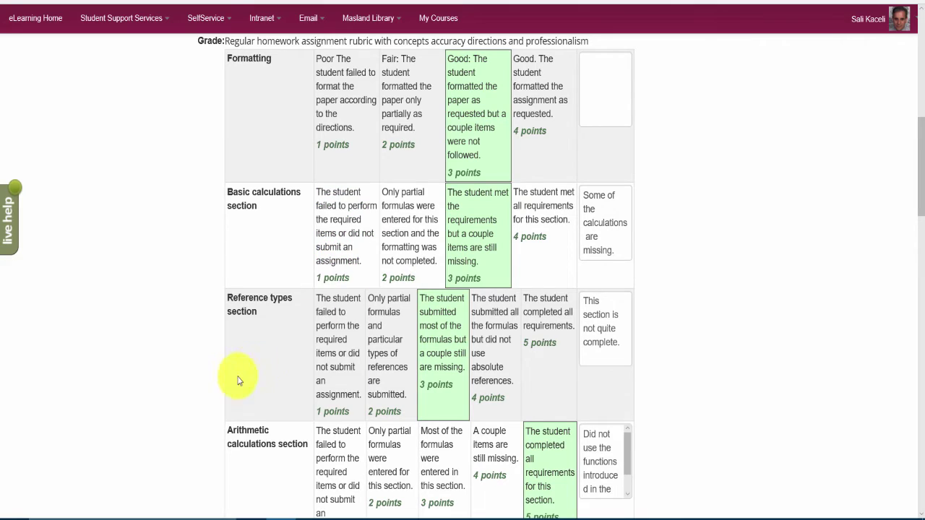
pyautogui.scroll(-10, 267, 365)
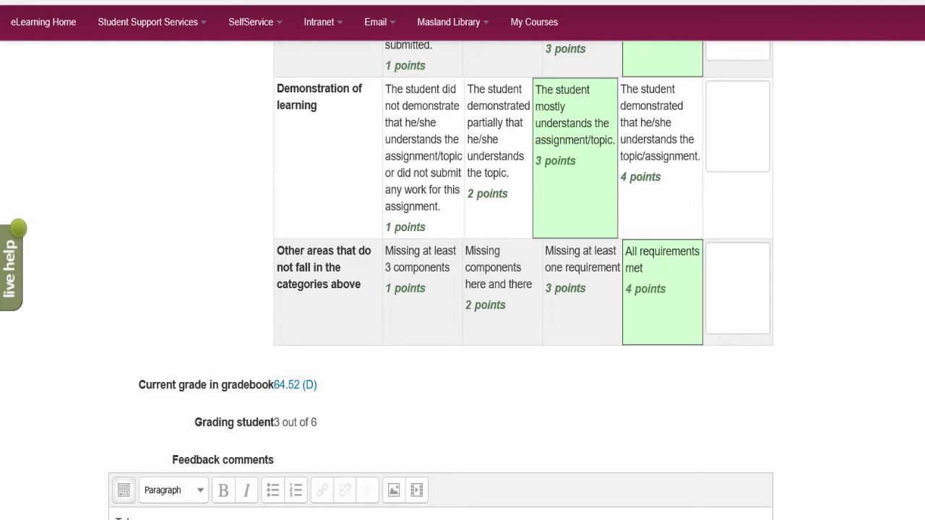
pyautogui.scroll(5, 888, 388)
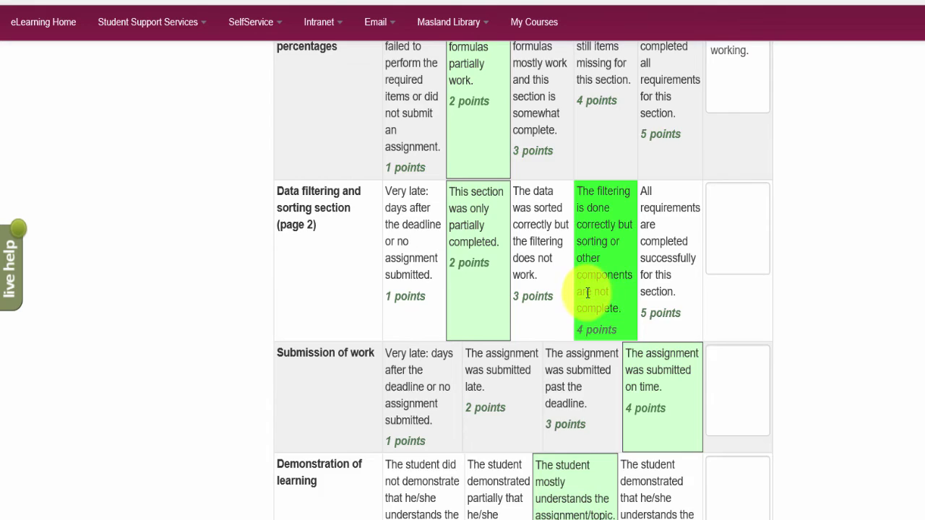
pyautogui.scroll(4, 587, 294)
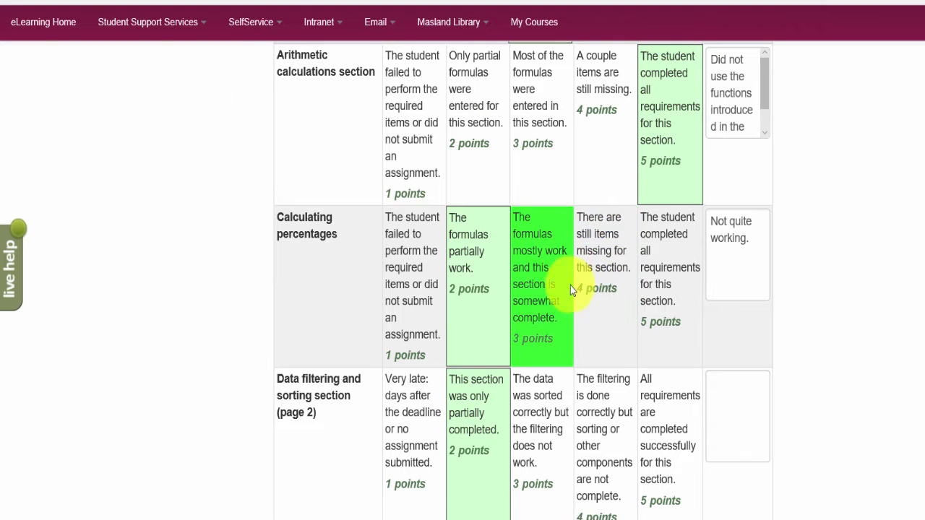
pyautogui.scroll(2, 578, 293)
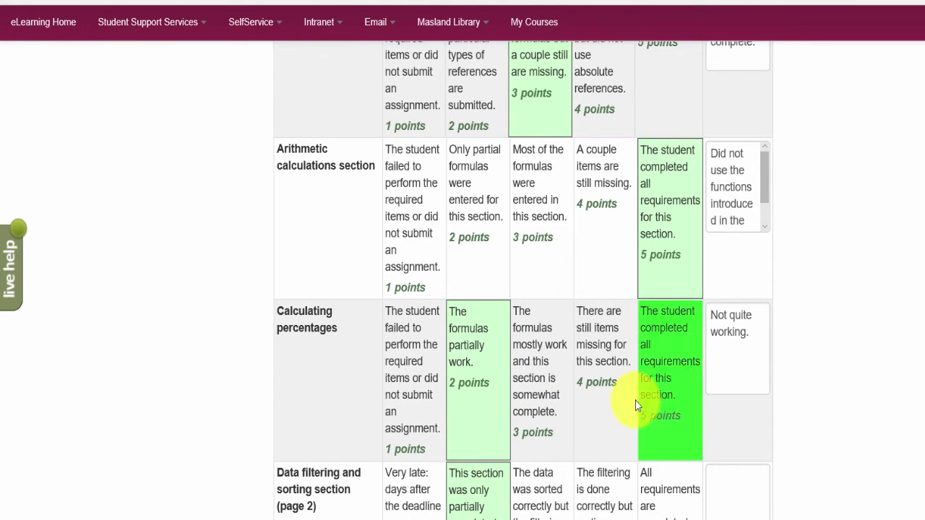
pyautogui.scroll(-2, 616, 394)
pyautogui.scroll(-2, 615, 389)
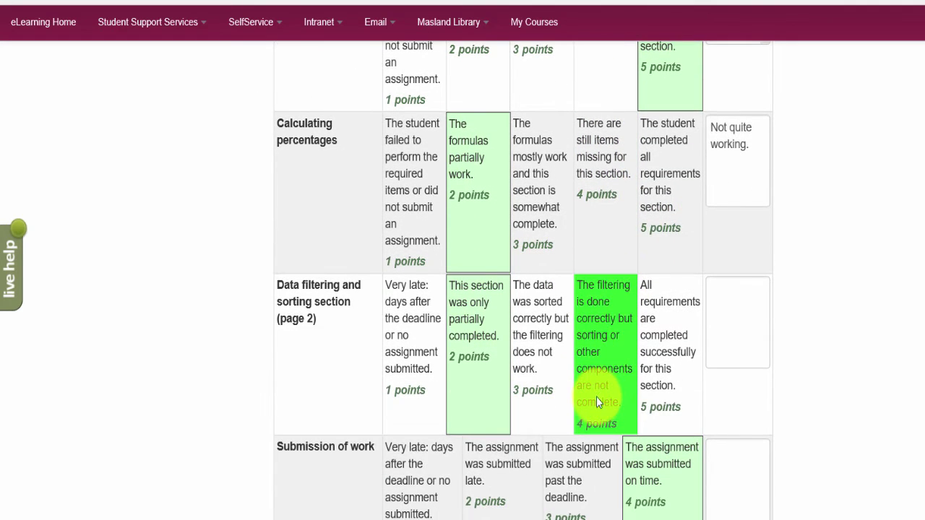
# Rate the Data filtering and sorting criterion at 4 points, and return it to the 2-point level.
pyautogui.click(614, 334)
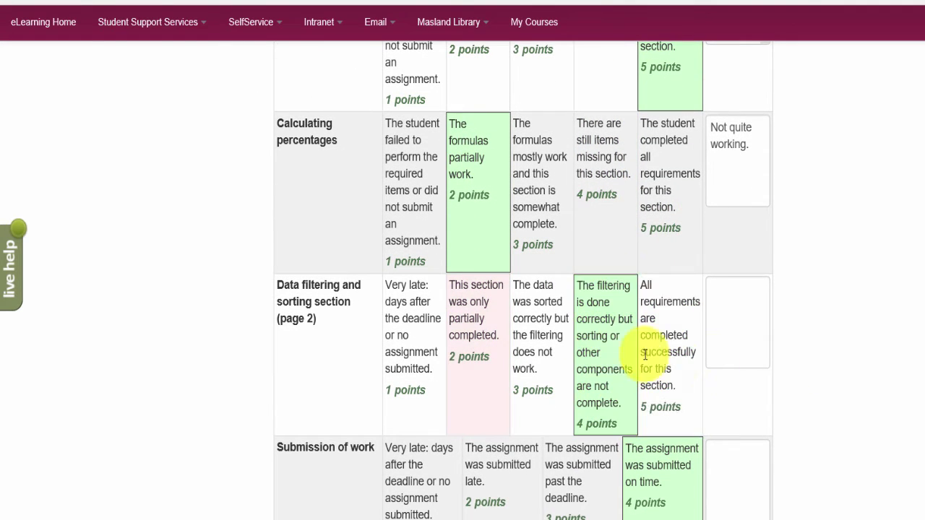
pyautogui.click(489, 361)
pyautogui.scroll(4, 556, 346)
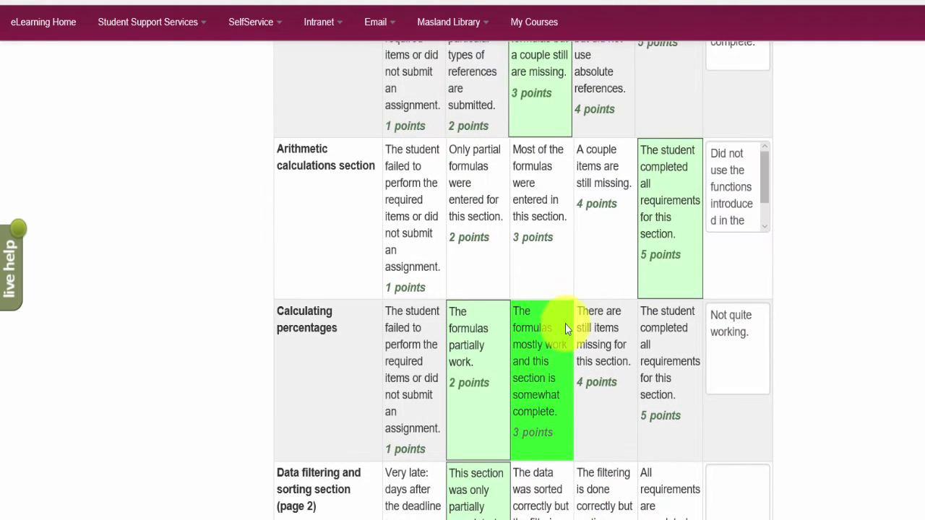
pyautogui.scroll(5, 498, 323)
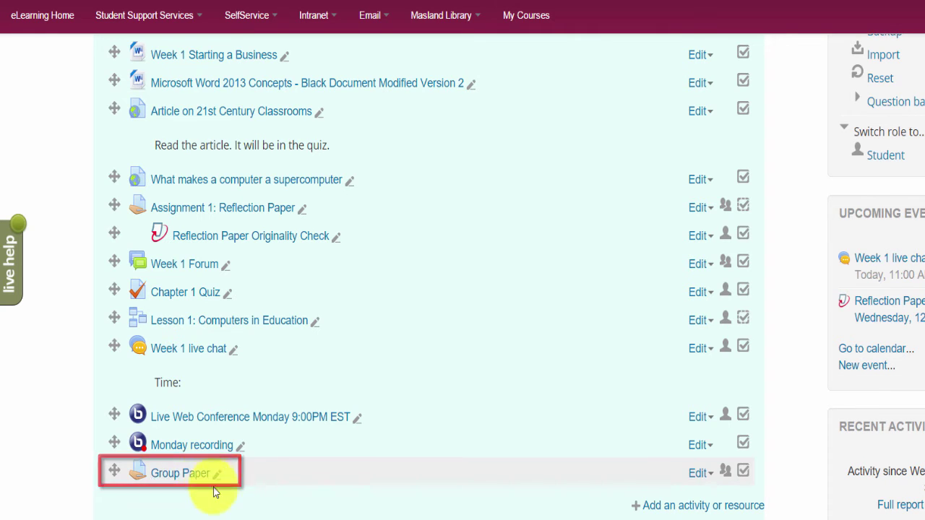
# Add an Assignment activity to Week 1 named "Assignment with a rubric" with the description "Description goes here.".
pyautogui.click(656, 507)
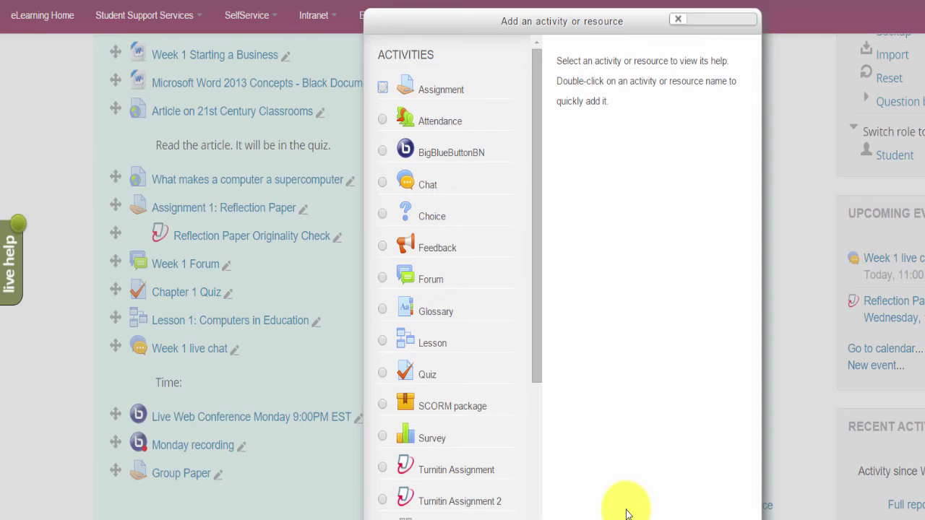
pyautogui.click(391, 91)
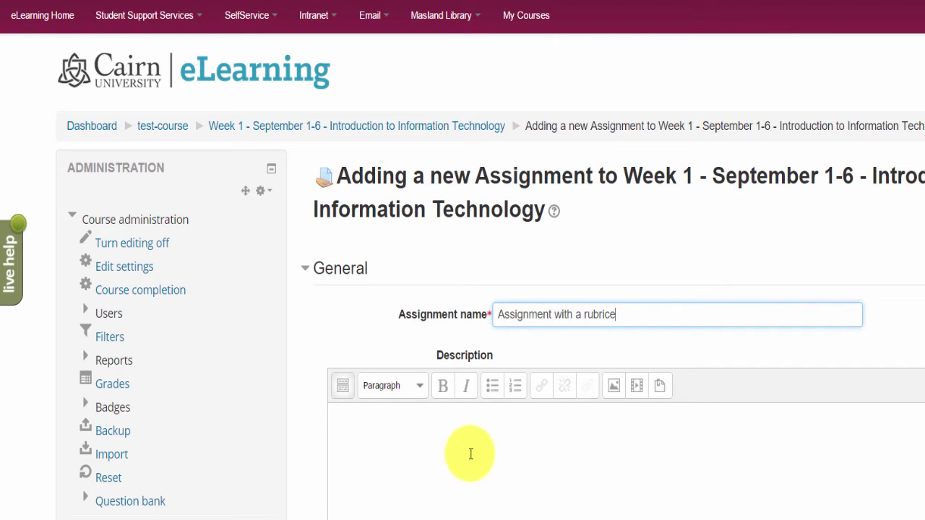
pyautogui.click(492, 446)
pyautogui.click(644, 318)
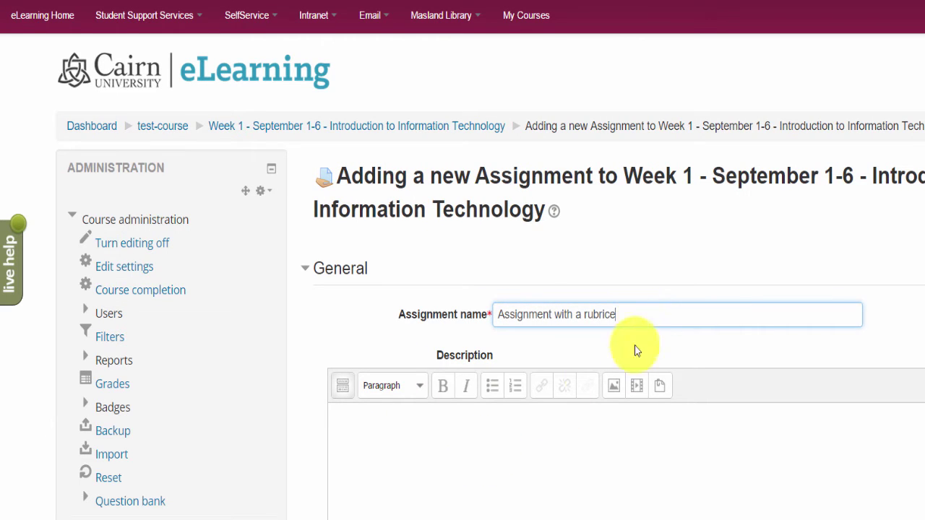
pyautogui.press('BackSpace')
pyautogui.click(473, 441)
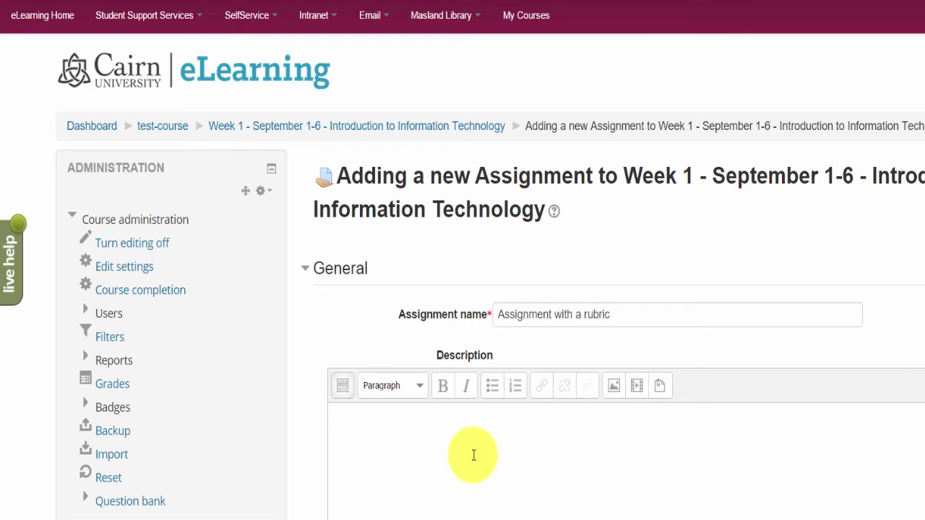
pyautogui.write('Description goes here.')
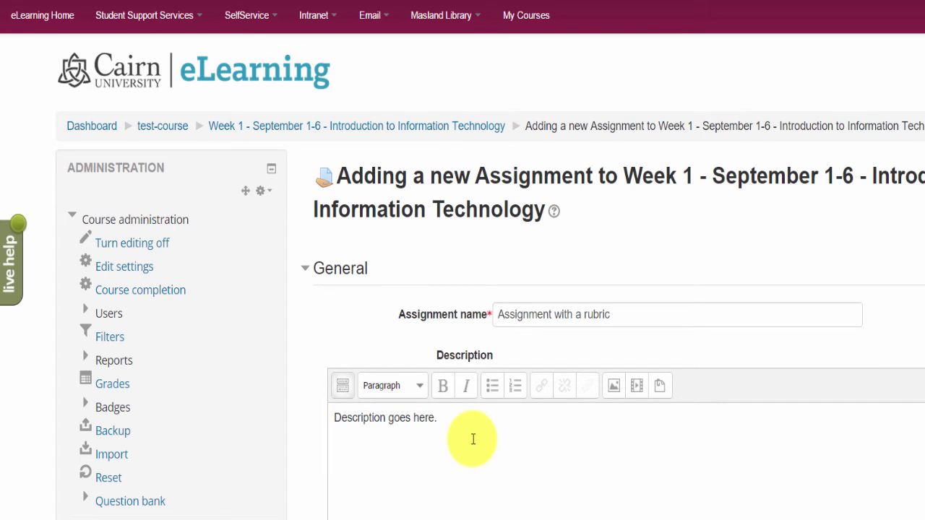
# Set the new assignment's grading method to Rubric in its grade settings.
pyautogui.scroll(-5, 496, 505)
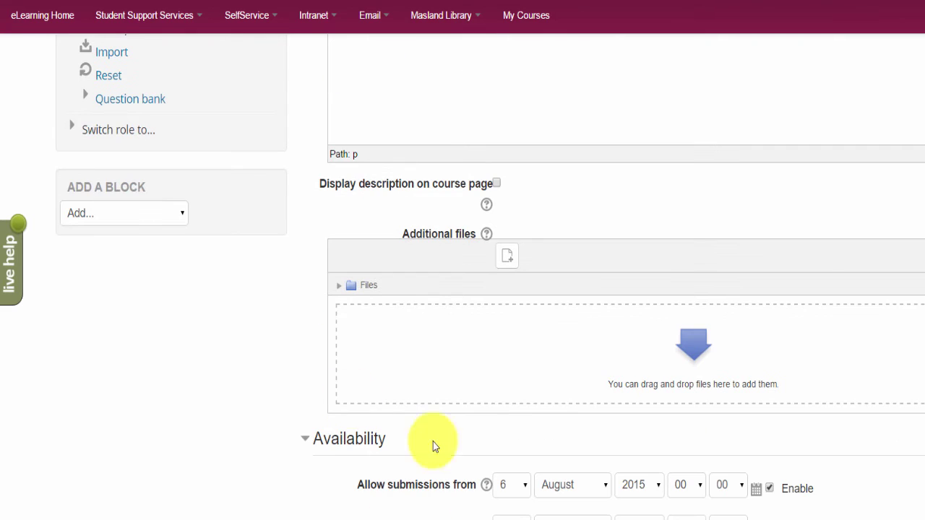
pyautogui.scroll(-3, 521, 395)
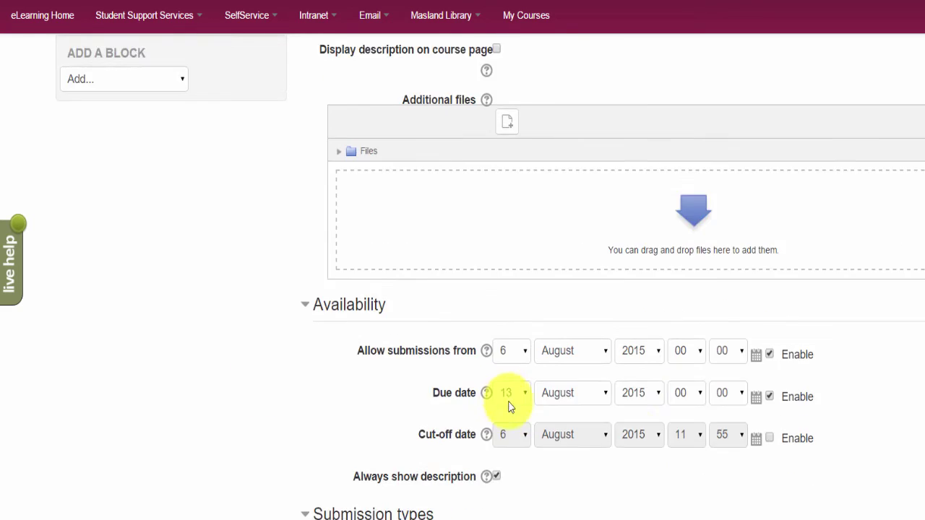
pyautogui.scroll(-5, 661, 464)
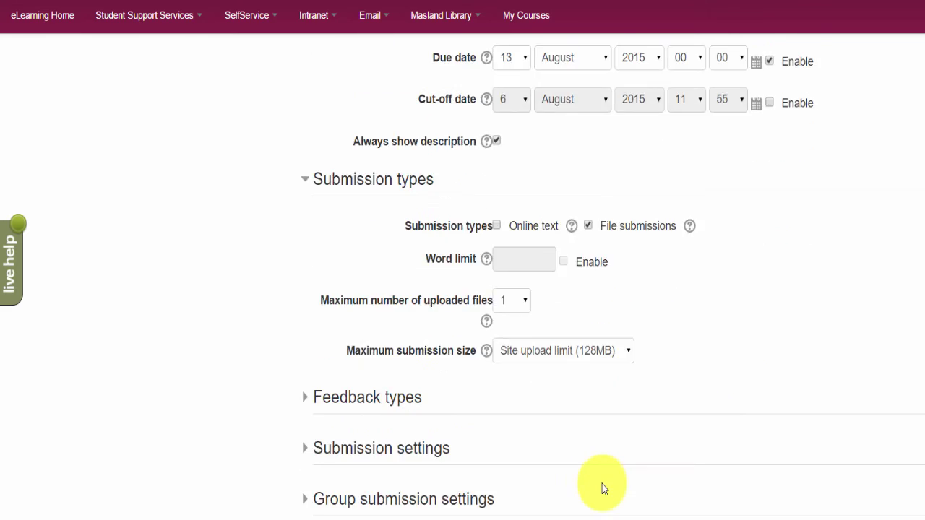
pyautogui.scroll(-1, 605, 479)
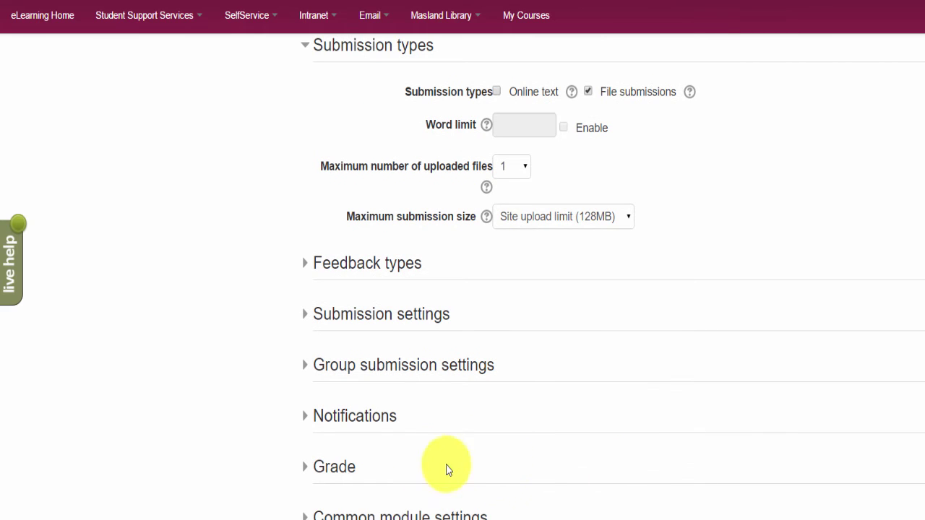
pyautogui.click(299, 471)
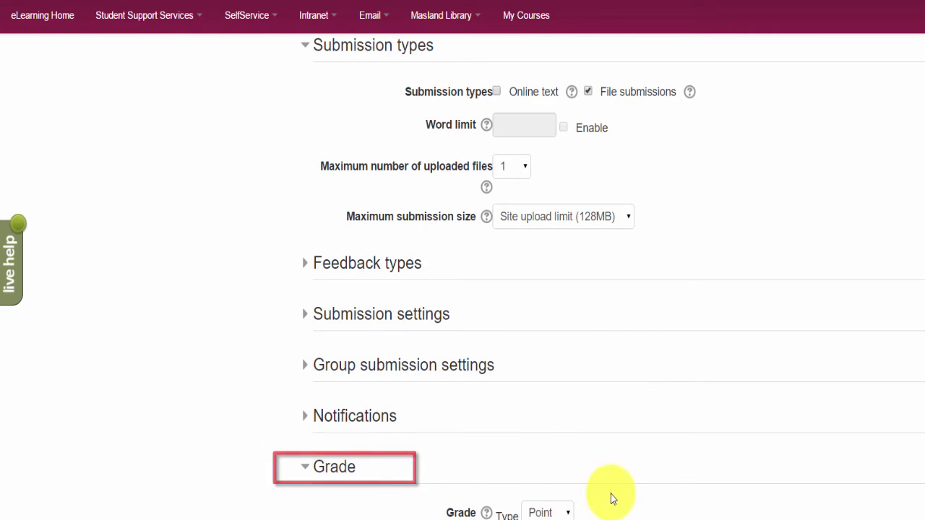
pyautogui.scroll(-2, 610, 496)
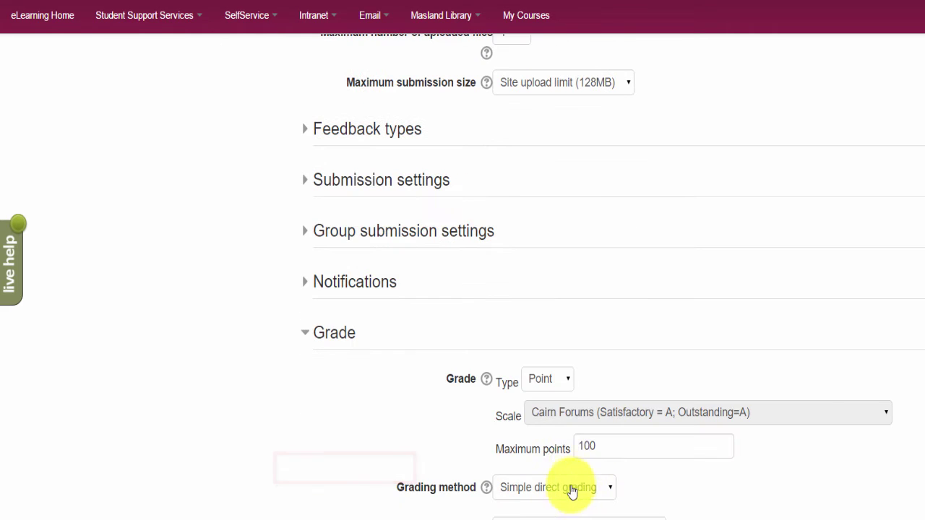
pyautogui.click(520, 492)
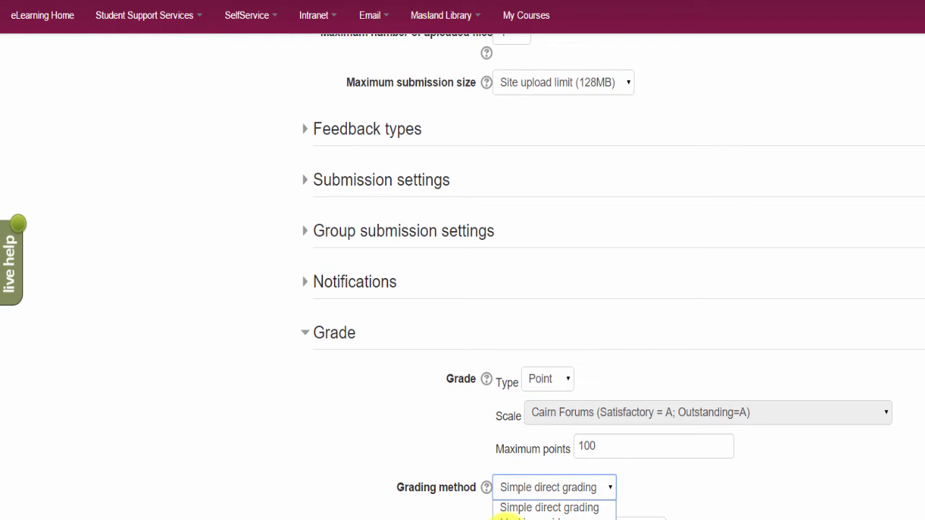
pyautogui.click(510, 518)
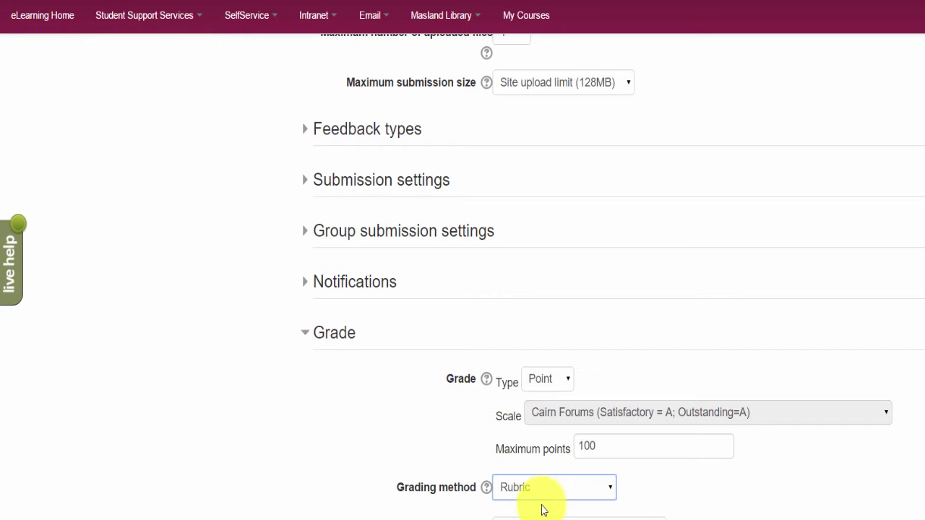
# Save the new assignment with its remaining settings at their defaults and display its advanced grading page.
pyautogui.scroll(-2, 708, 516)
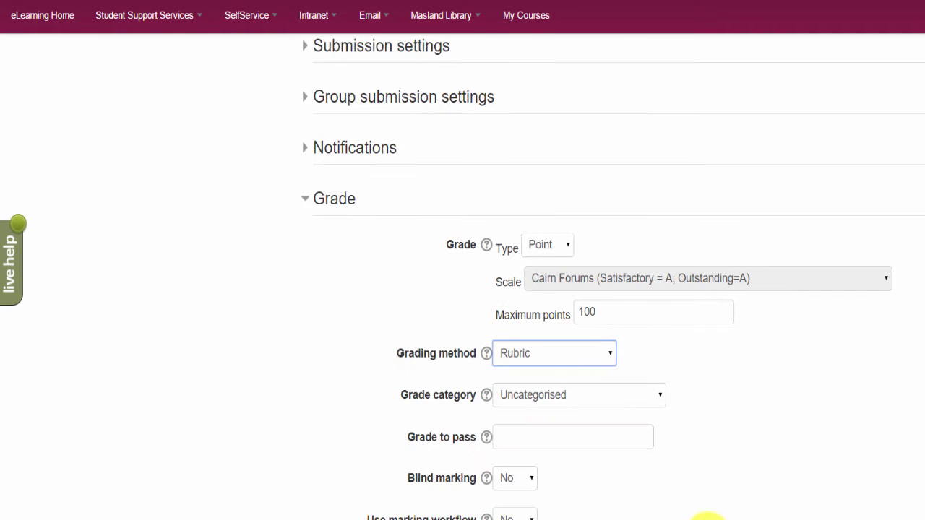
pyautogui.scroll(-1, 706, 517)
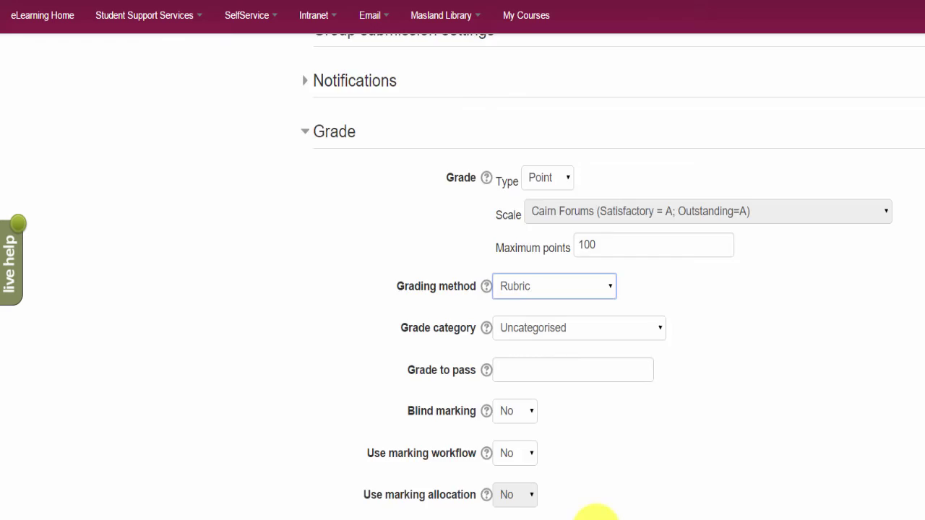
pyautogui.scroll(-3, 596, 516)
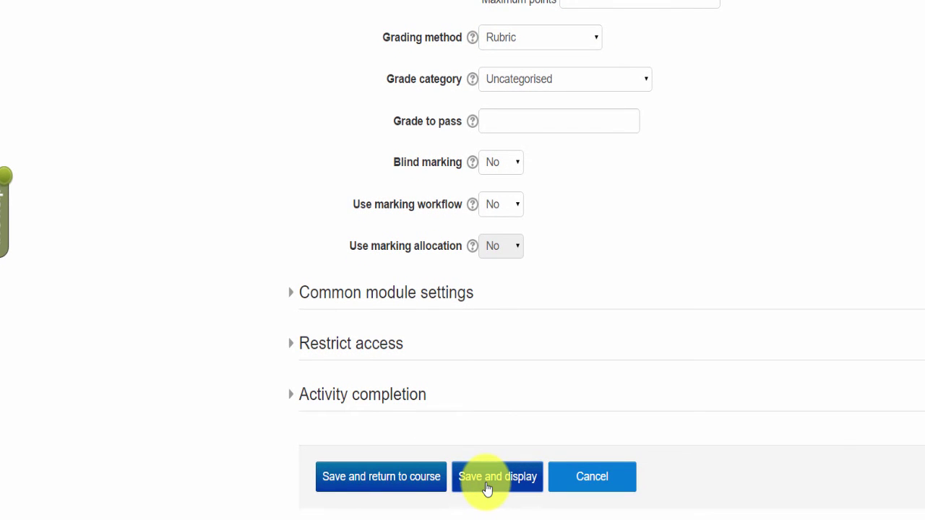
pyautogui.click(487, 481)
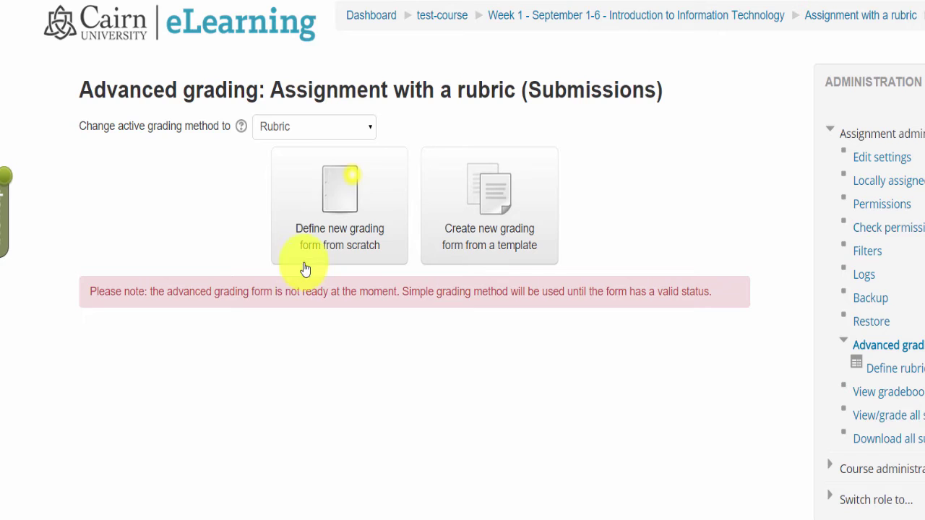
# Review the available grading methods and the shared grading form templates, ending back on the advanced grading page.
pyautogui.click(368, 137)
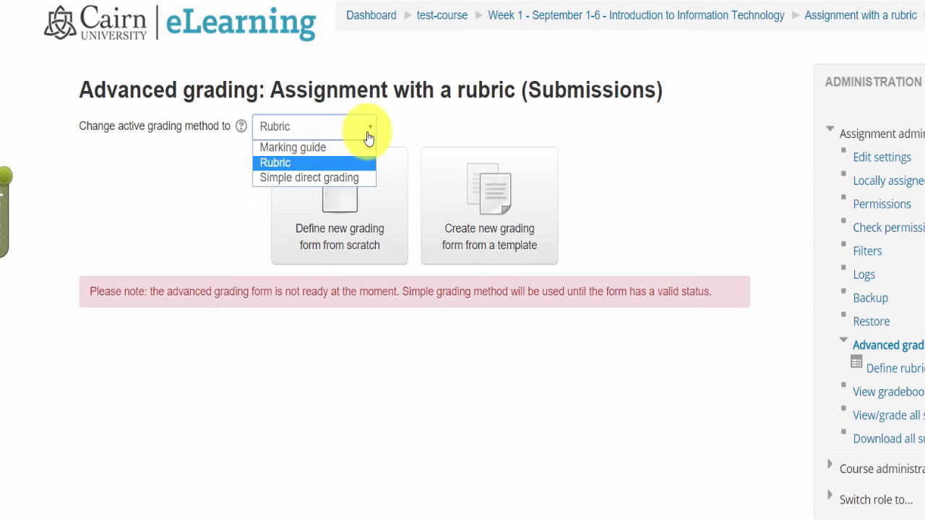
pyautogui.click(663, 177)
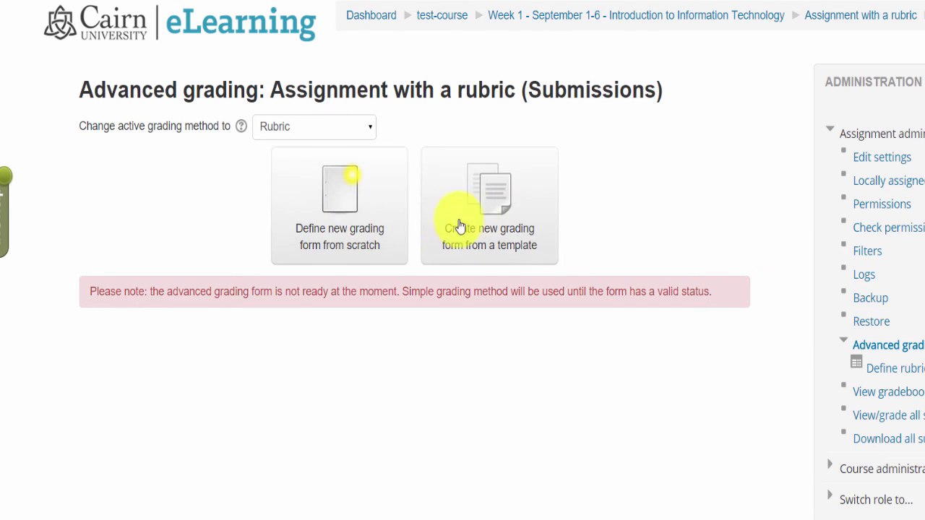
pyautogui.click(491, 199)
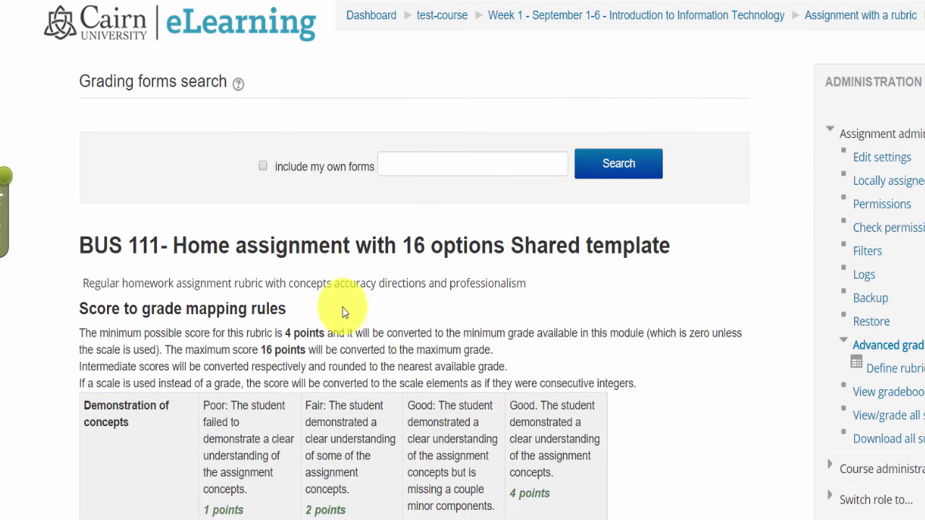
pyautogui.scroll(-10, 333, 305)
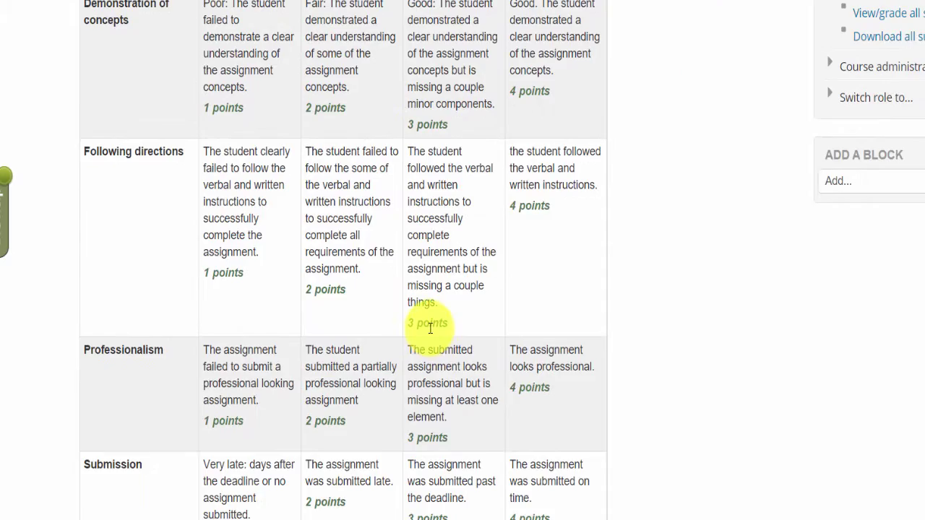
pyautogui.scroll(-3, 442, 359)
pyautogui.scroll(9, 452, 365)
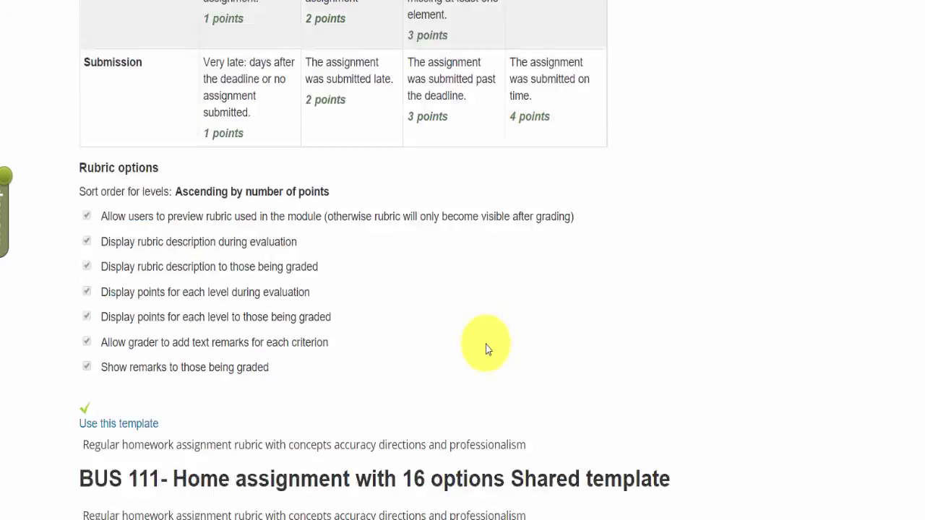
pyautogui.scroll(5, 452, 320)
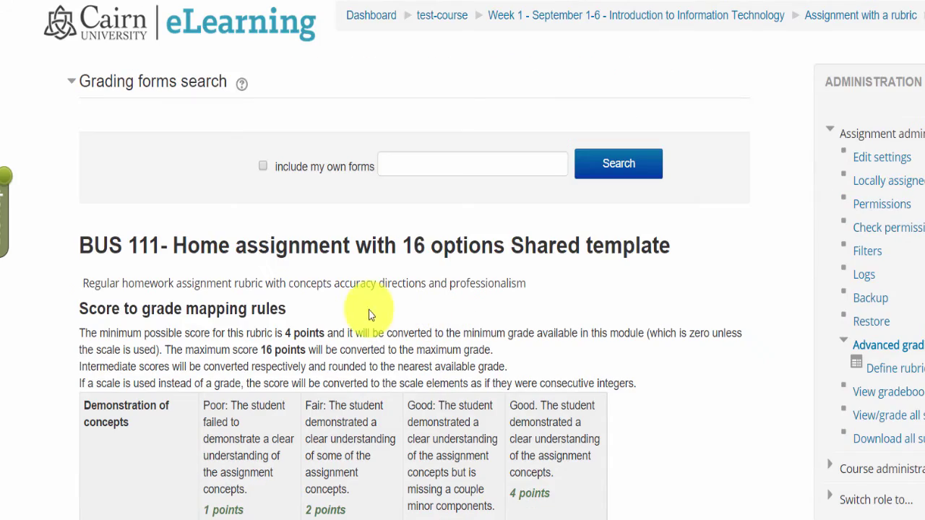
pyautogui.hotkey('alt', 'Left')
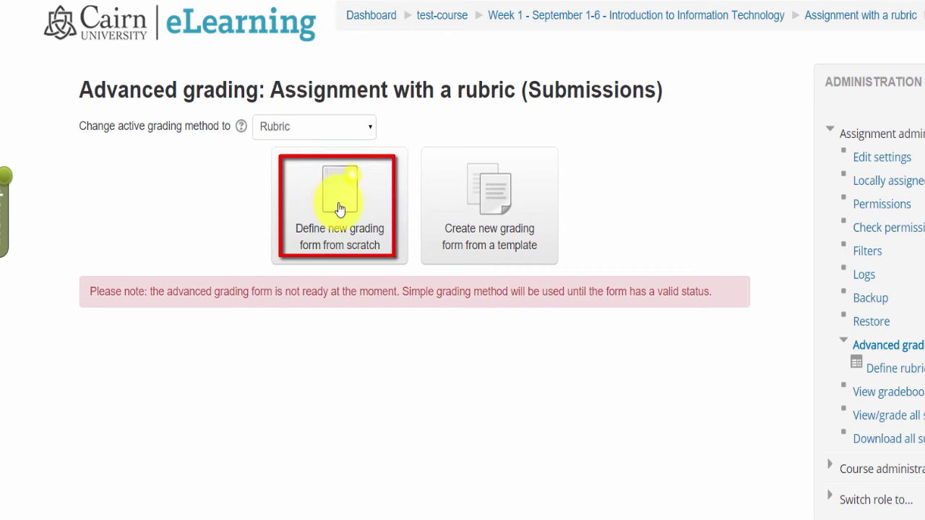
# Start a new grading form from scratch and name the rubric "Assignment 1".
pyautogui.click(321, 263)
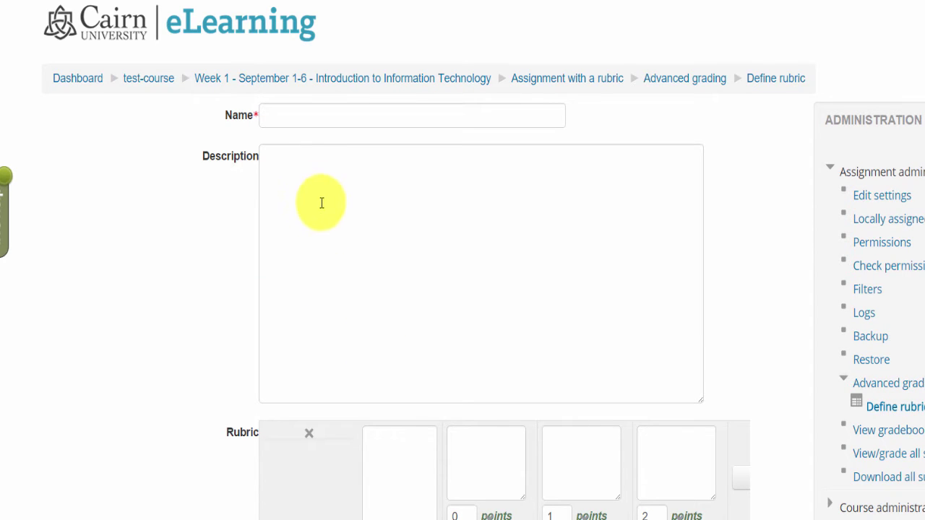
pyautogui.click(289, 116)
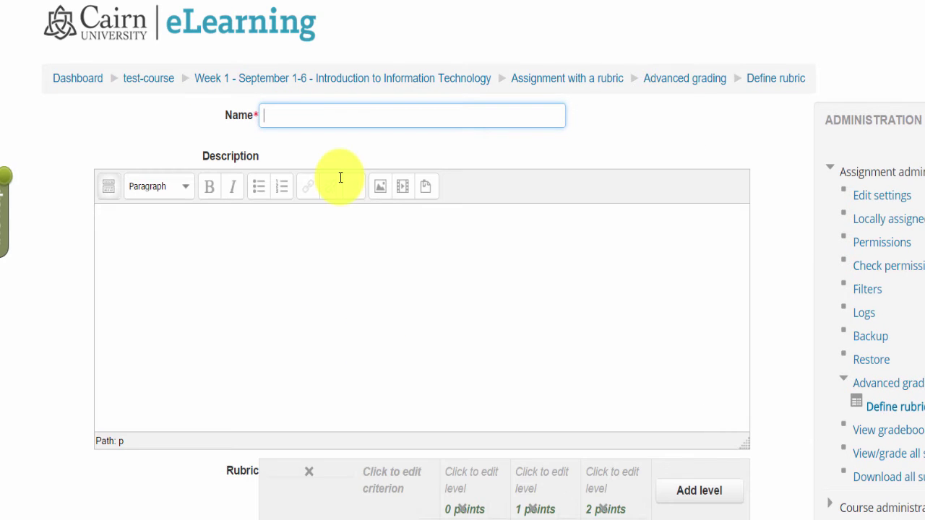
pyautogui.write('Assignment 1')
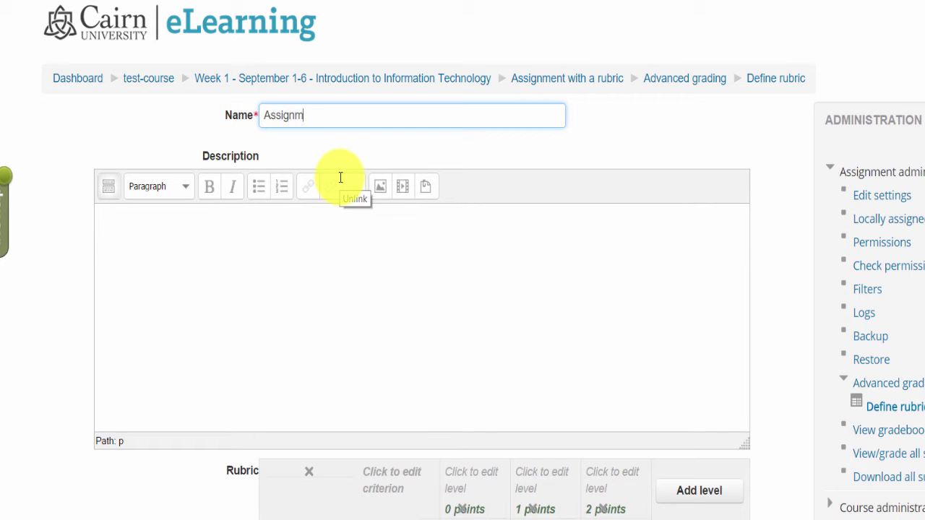
pyautogui.click(262, 305)
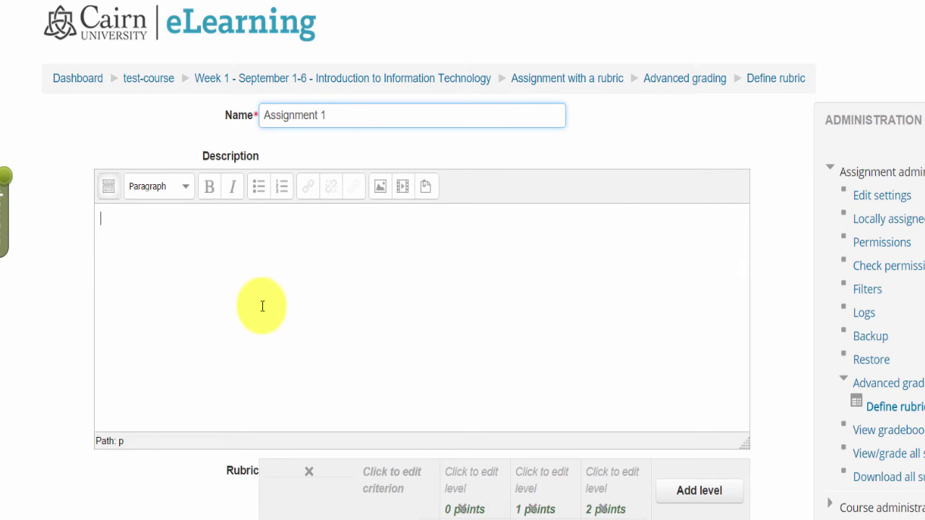
# Name the first criterion "Topic researched" and define its 0-point level as "Poor Did not use any journals or support documentation.".
pyautogui.scroll(-1, 566, 368)
pyautogui.scroll(-1, 566, 368)
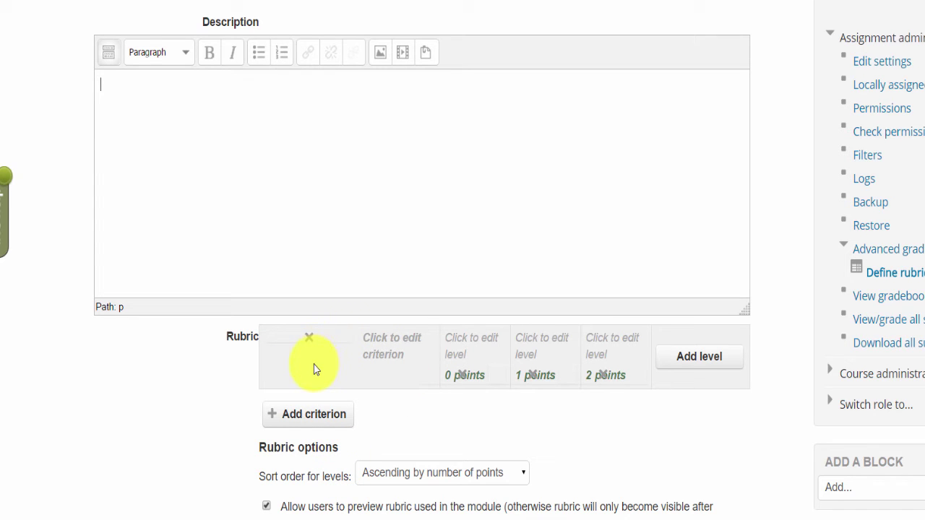
pyautogui.click(372, 351)
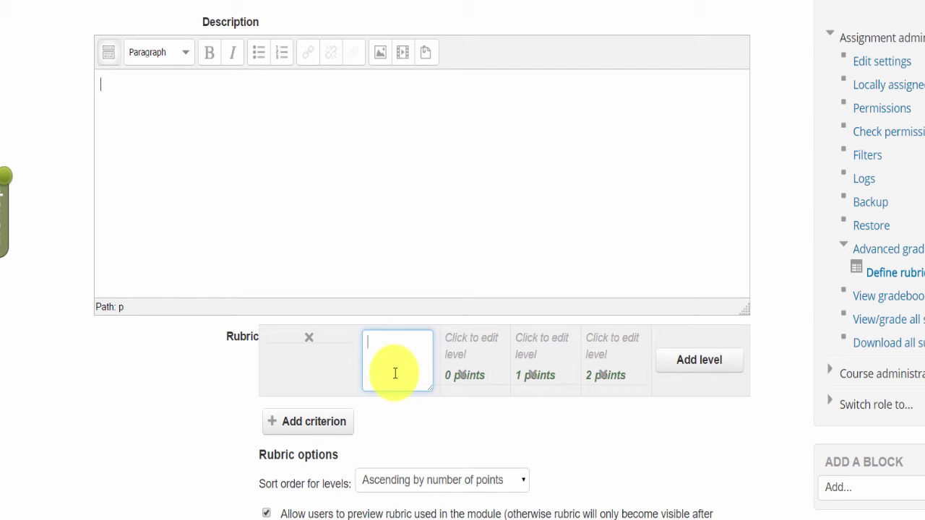
pyautogui.write('Topic researched')
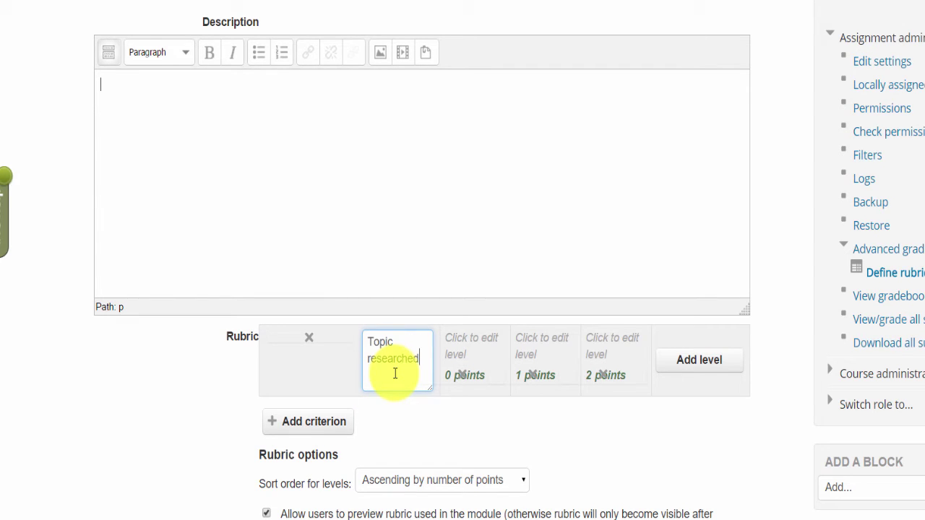
pyautogui.click(480, 343)
pyautogui.write('P')
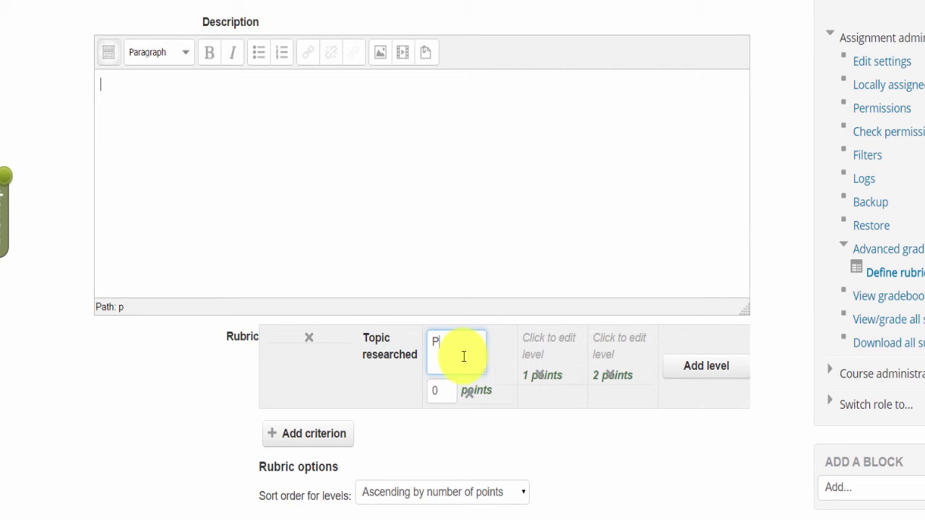
pyautogui.write('oor')
pyautogui.hotkey('ctrl', 'v')
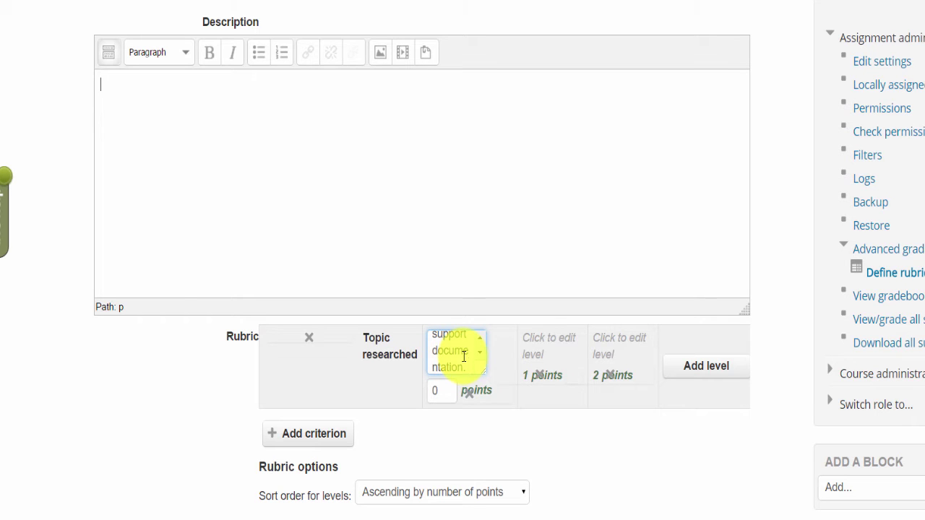
# Define the Topic researched 1-point level as "Somewhat complete. Used minimal resources." and the 2-point level as "Not quite.".
pyautogui.click(564, 338)
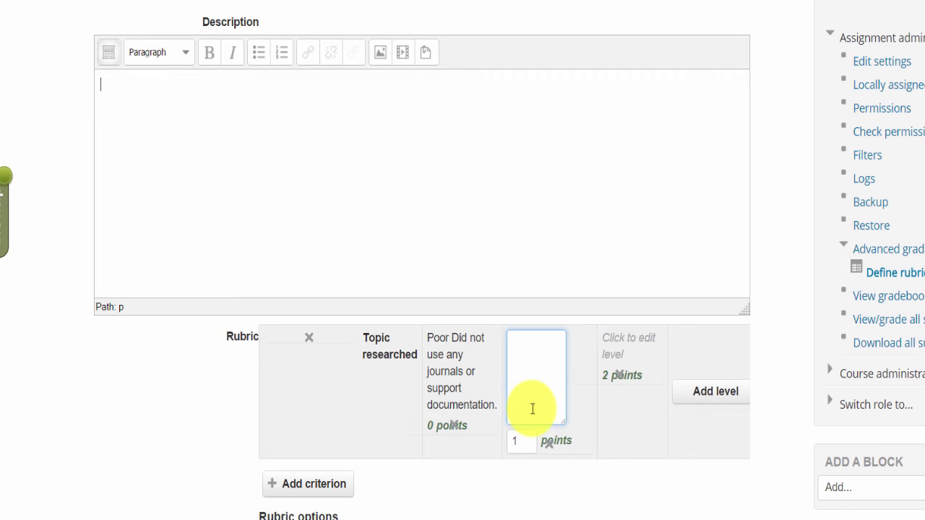
pyautogui.write('Somewhat complete. ')
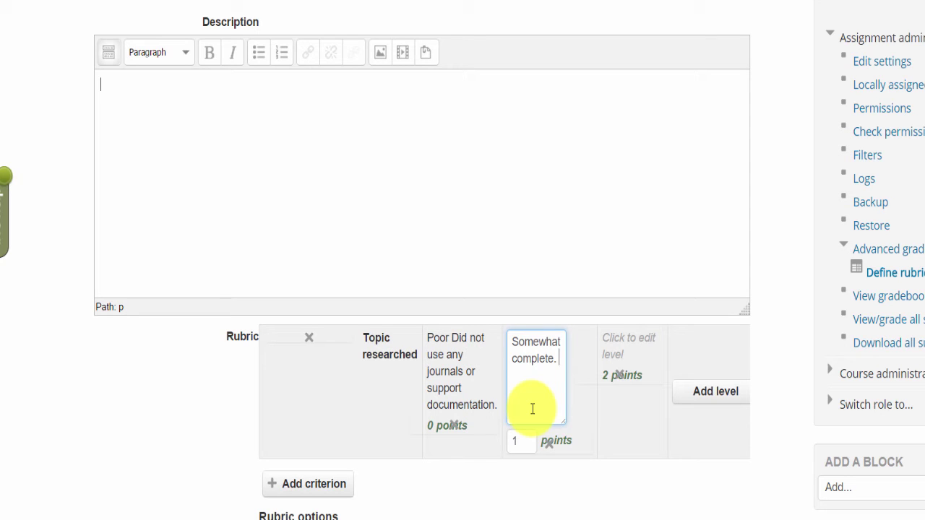
pyautogui.write('Used minimal resources.')
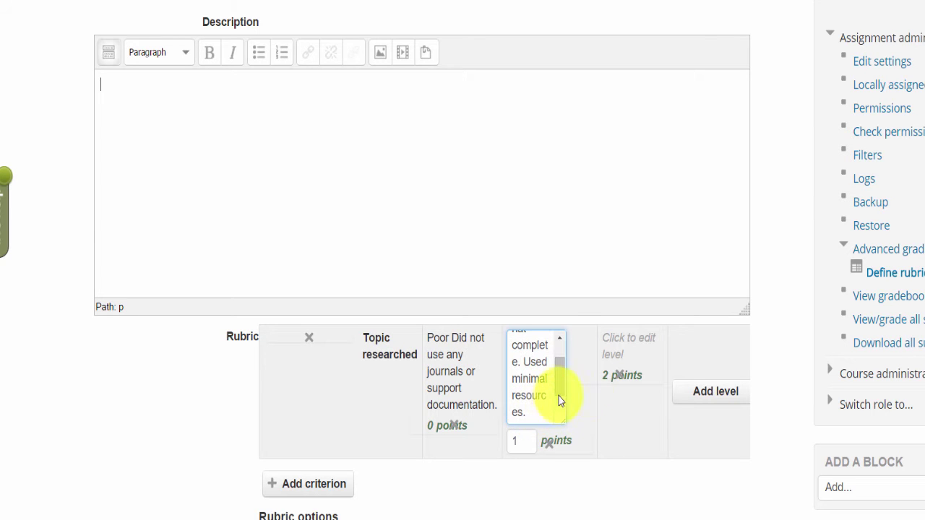
pyautogui.click(631, 356)
pyautogui.write('N')
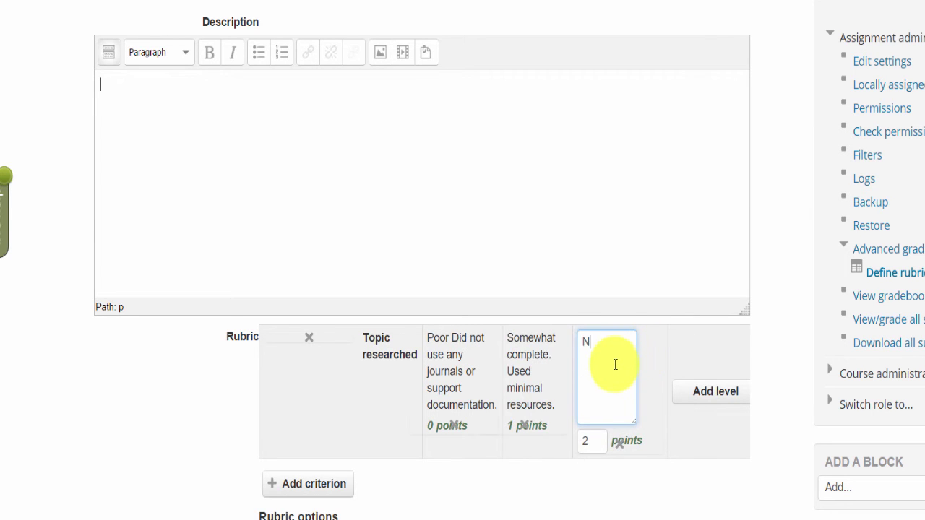
pyautogui.write('ot quite.')
pyautogui.click(677, 357)
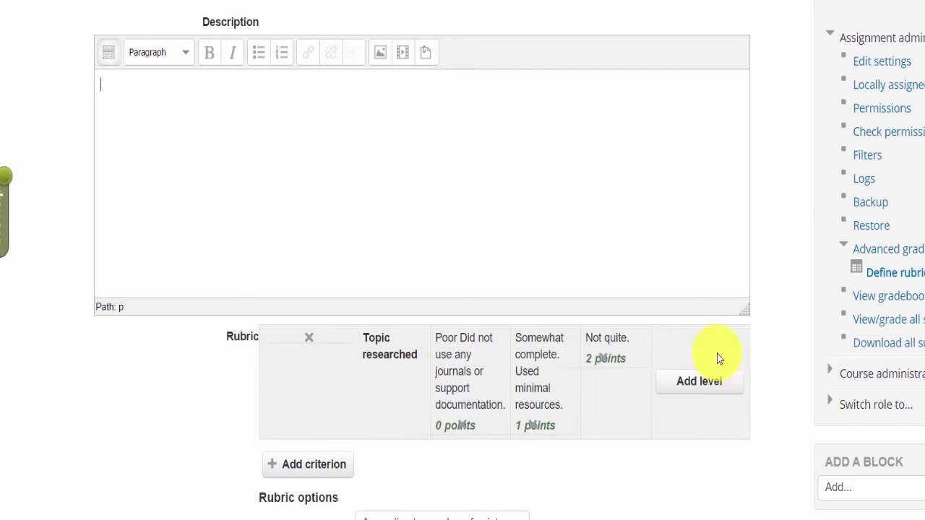
# Add a 3-point level to the Topic researched criterion with the definition "Excellent. All evidence and support included.".
pyautogui.click(713, 390)
pyautogui.write('Ex')
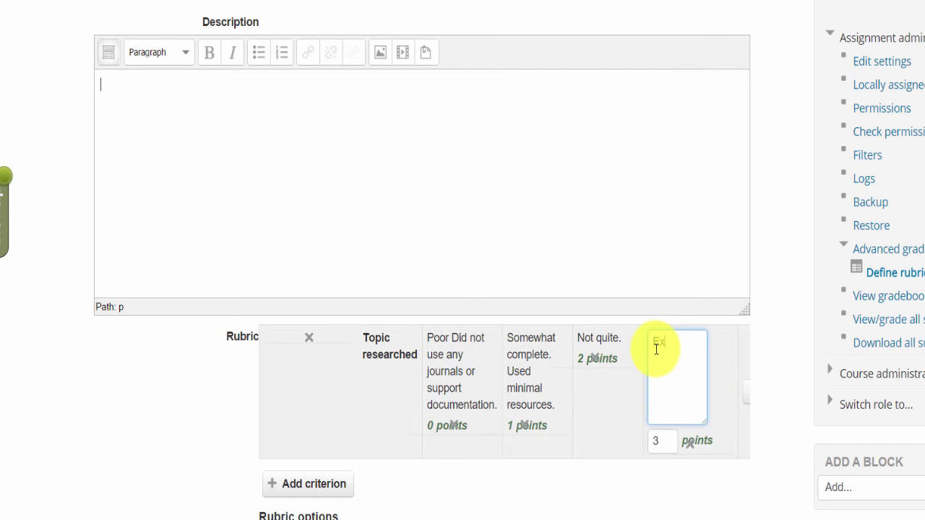
pyautogui.write('cellent. All evidence and support included.')
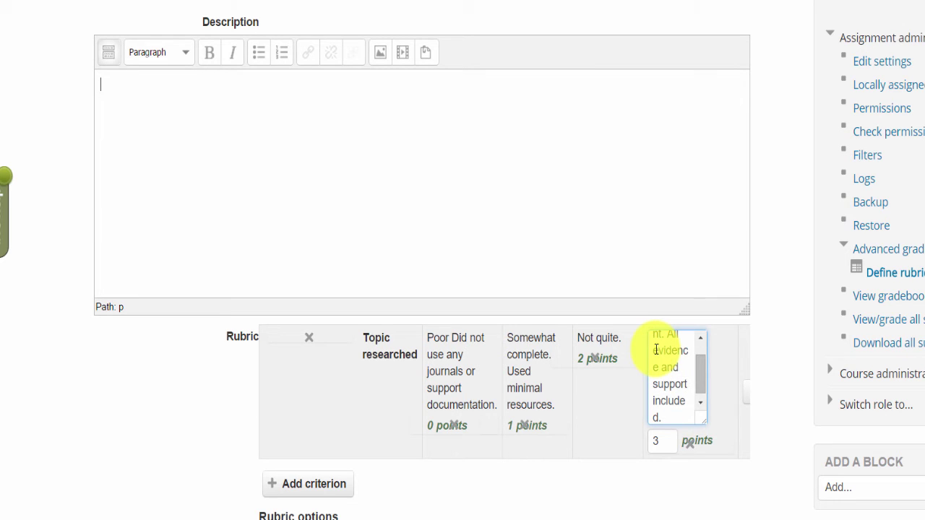
pyautogui.click(653, 444)
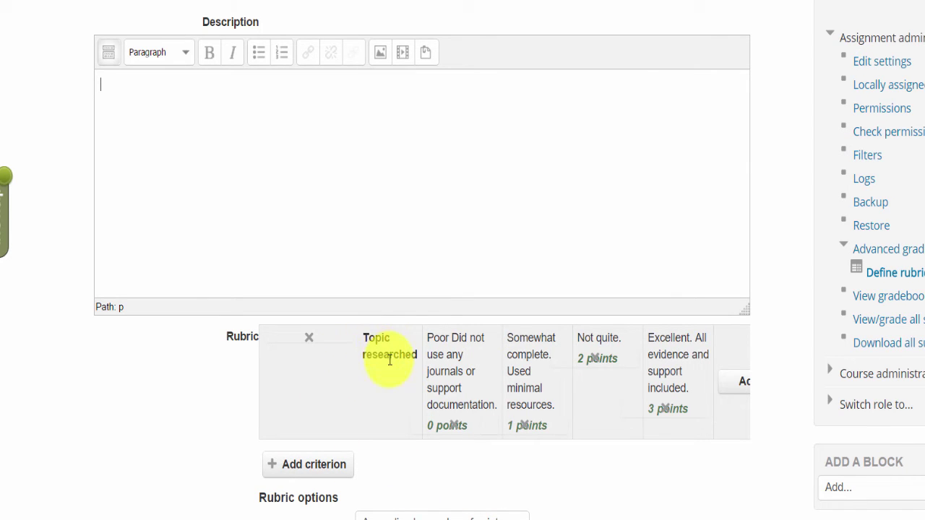
# Add a second criterion named "Citations" and define its 0-point level as "Poor".
pyautogui.click(310, 472)
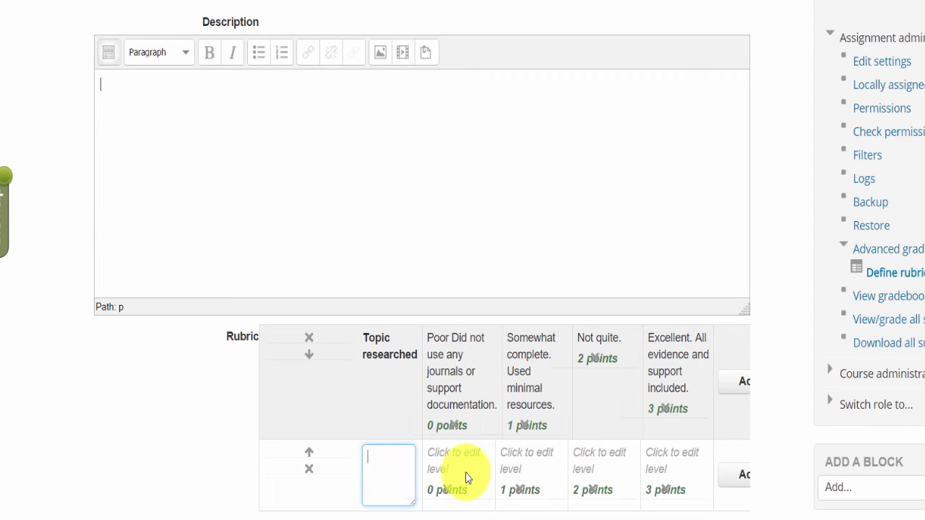
pyautogui.write('Citations')
pyautogui.click(471, 464)
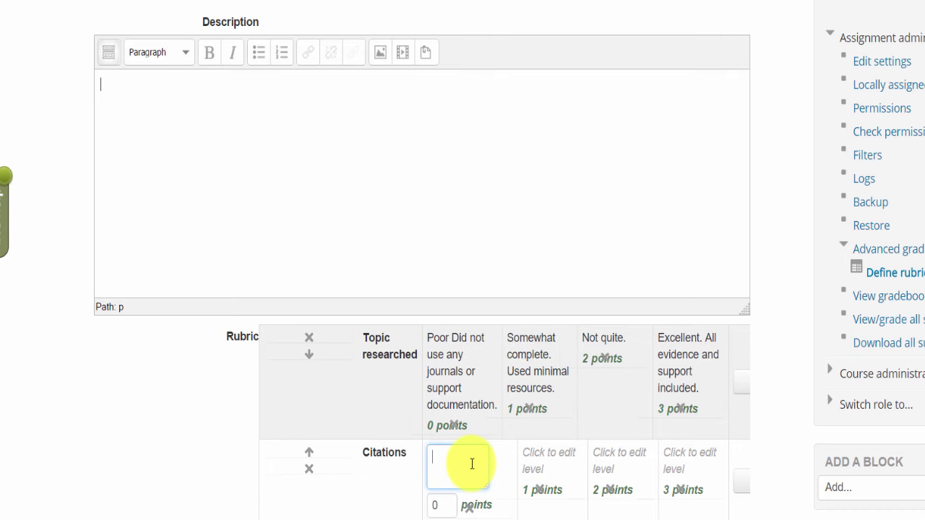
pyautogui.write('Poor')
pyautogui.click(553, 454)
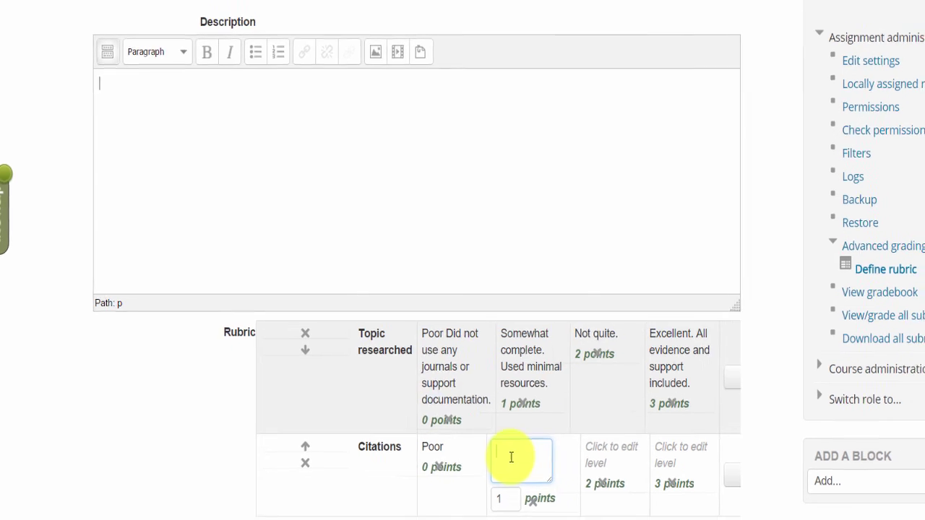
pyautogui.hotkey('shift', 'Tab')
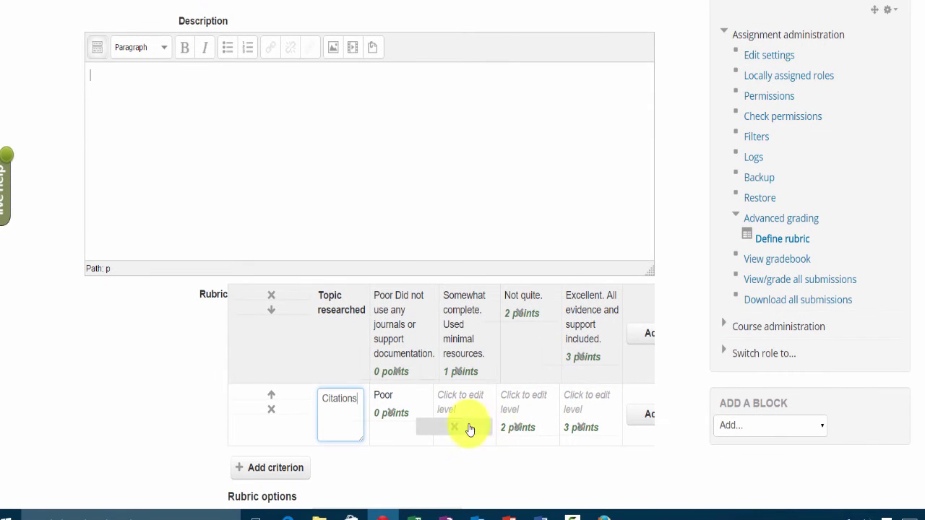
pyautogui.click(415, 432)
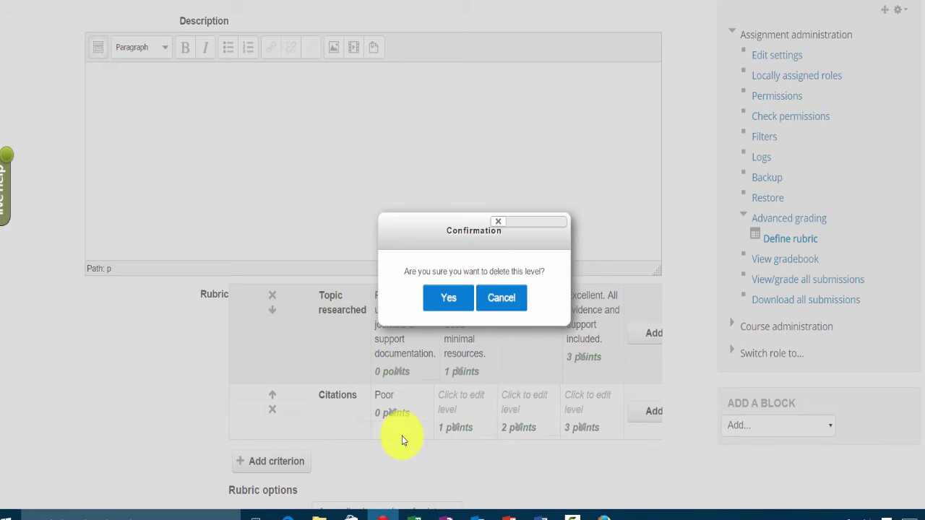
pyautogui.click(509, 297)
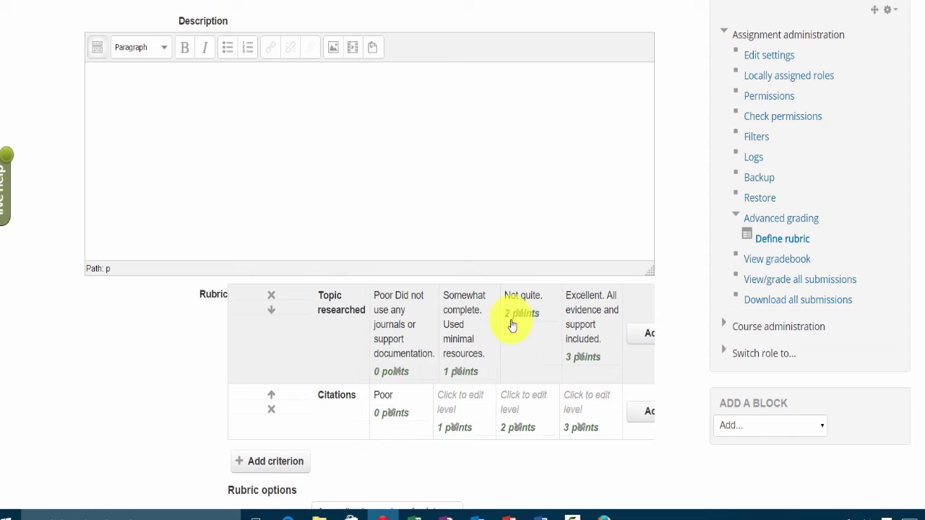
# Add a third criterion named "Application of learned concepts" and define its 0-point level as "Poor".
pyautogui.click(275, 463)
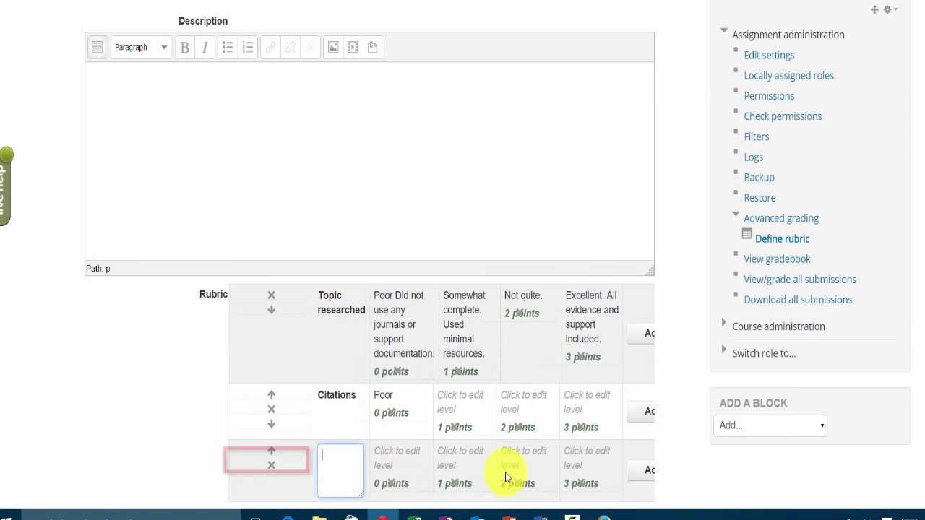
pyautogui.scroll(-1, 500, 473)
pyautogui.click(330, 450)
pyautogui.write('Application of')
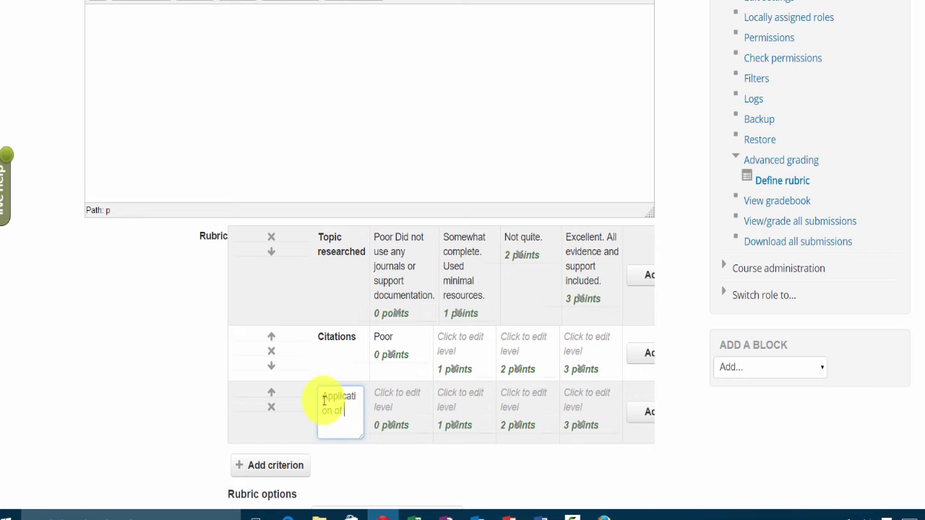
pyautogui.write(' learned concep')
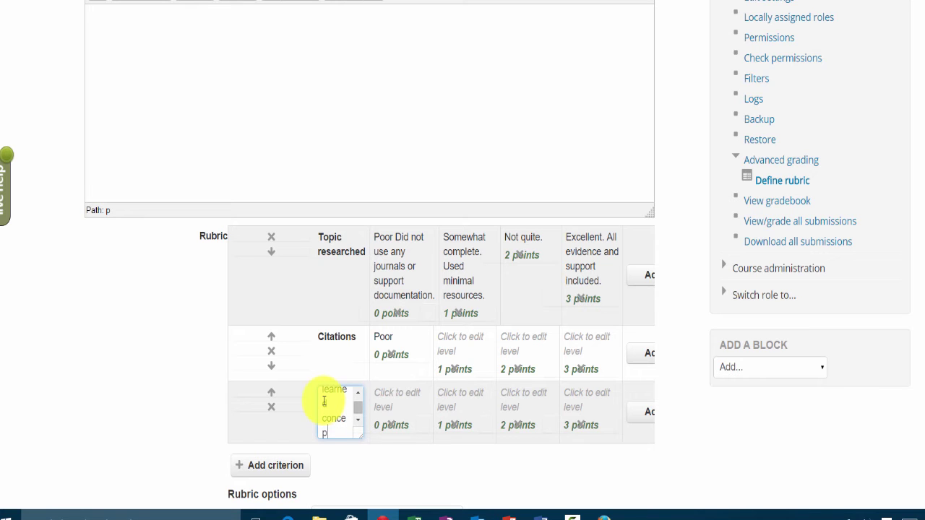
pyautogui.write('ts')
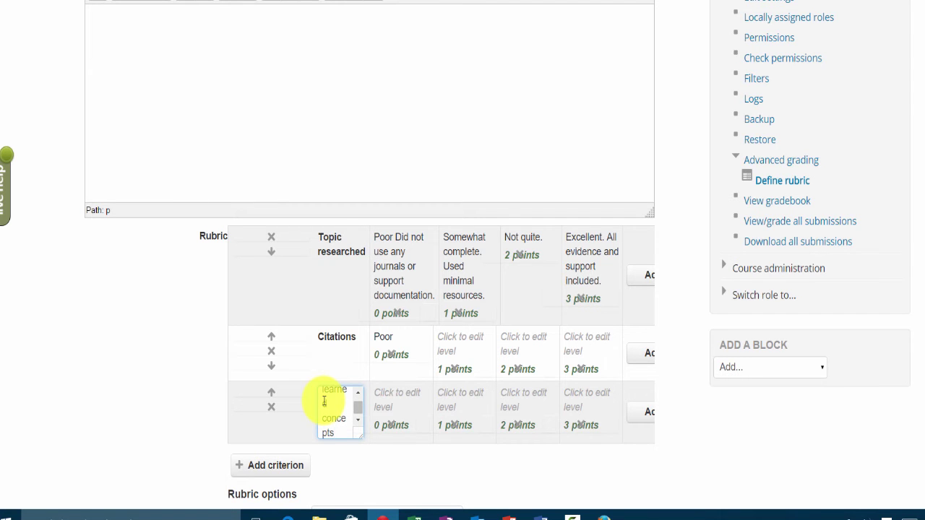
pyautogui.click(391, 400)
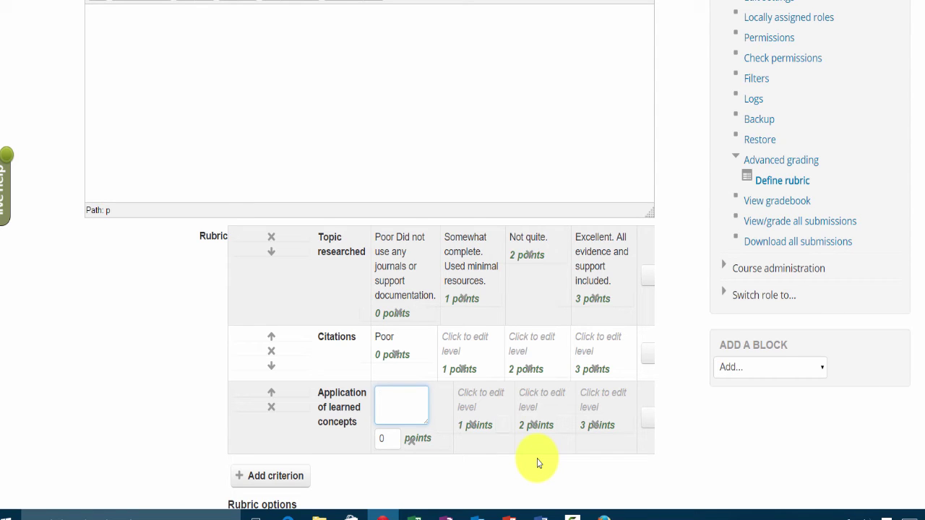
pyautogui.write('Poor')
pyautogui.click(461, 484)
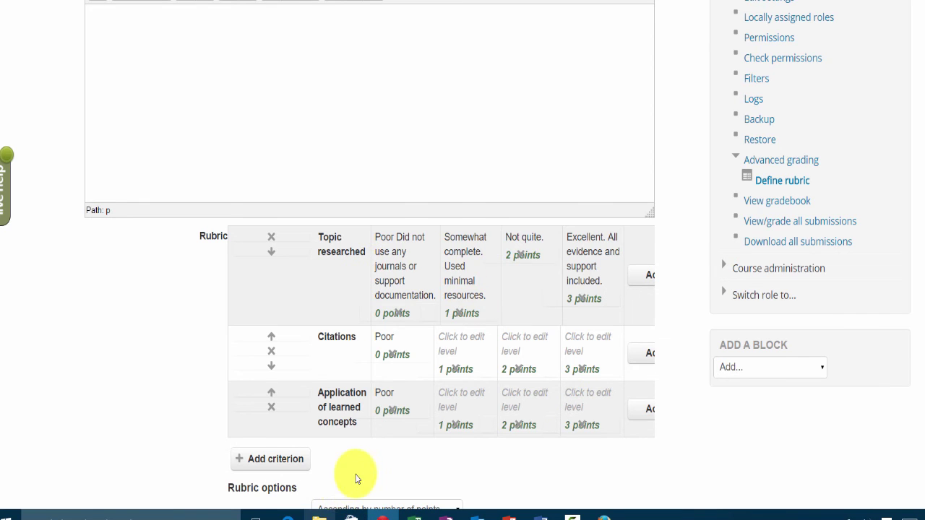
# Try to save the rubric and make it ready for use.
pyautogui.scroll(-3, 355, 478)
pyautogui.scroll(-3, 320, 326)
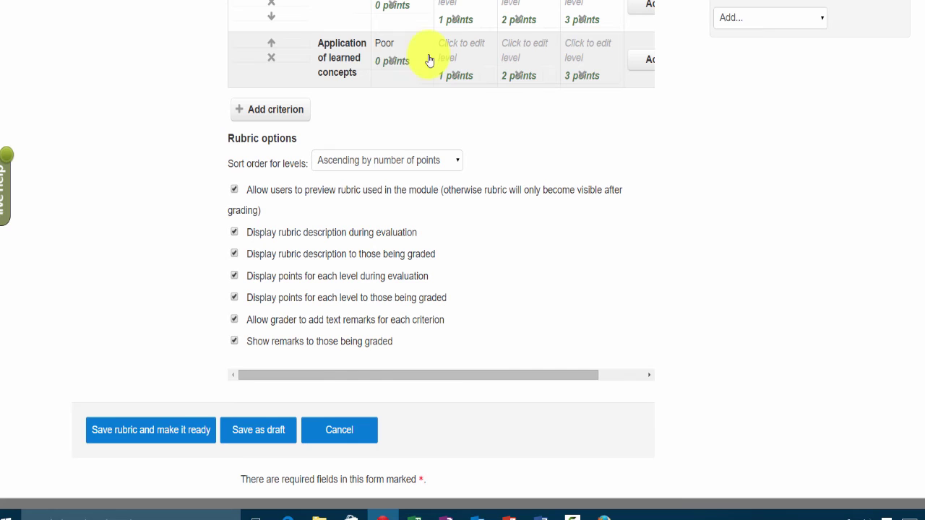
pyautogui.click(159, 437)
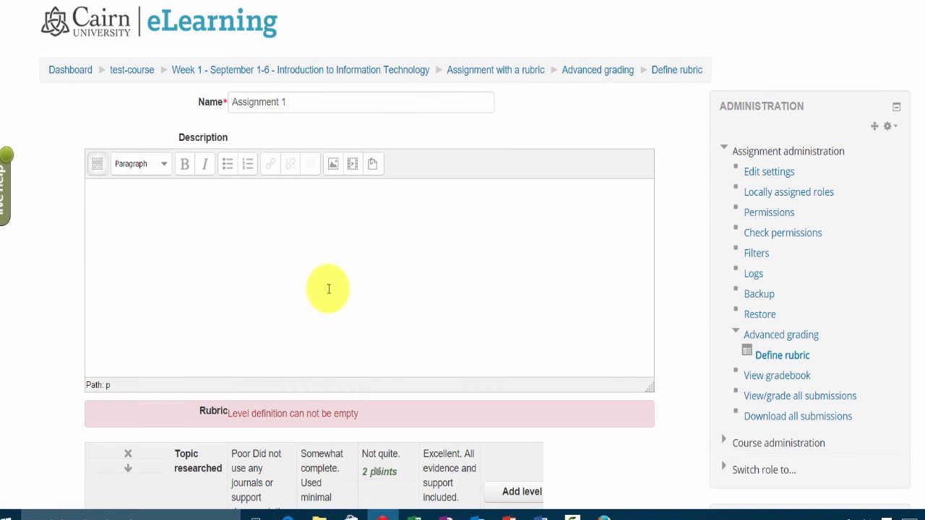
# In the Citations criterion, define the 1-point level as "Fair" and delete the empty 2-point and 3-point levels.
pyautogui.scroll(-3, 377, 335)
pyautogui.click(320, 386)
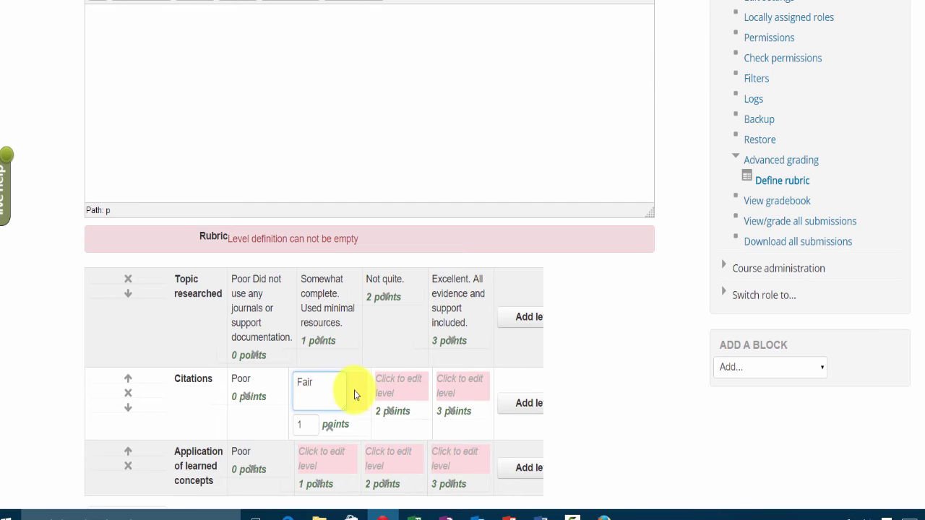
pyautogui.click(406, 395)
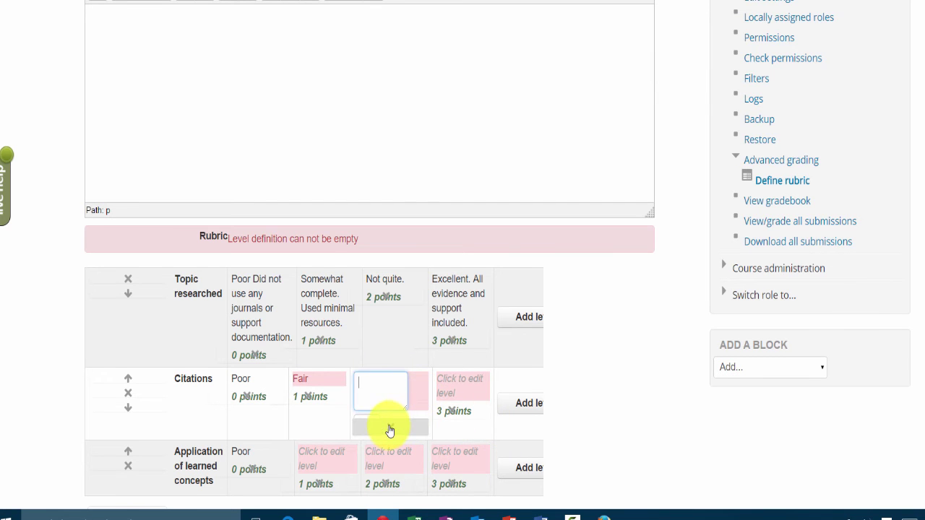
pyautogui.click(422, 429)
pyautogui.click(455, 303)
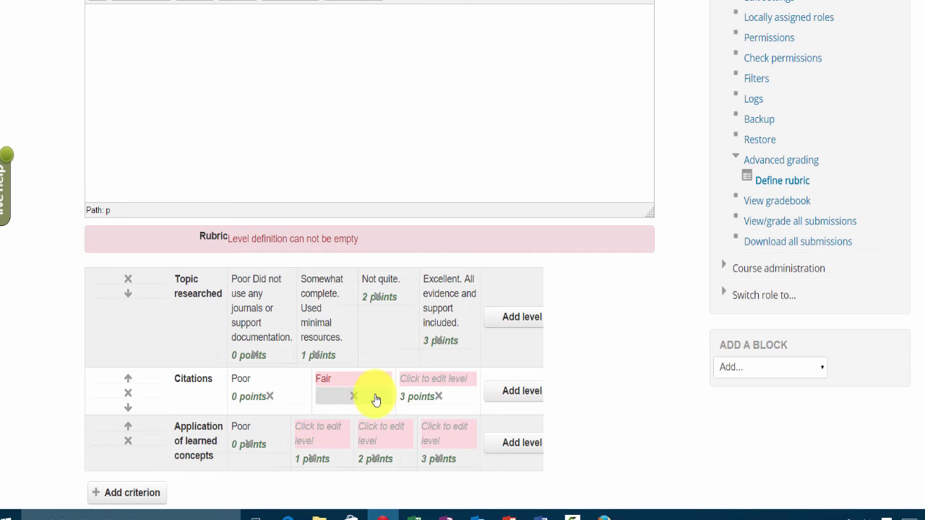
pyautogui.click(443, 338)
pyautogui.click(453, 297)
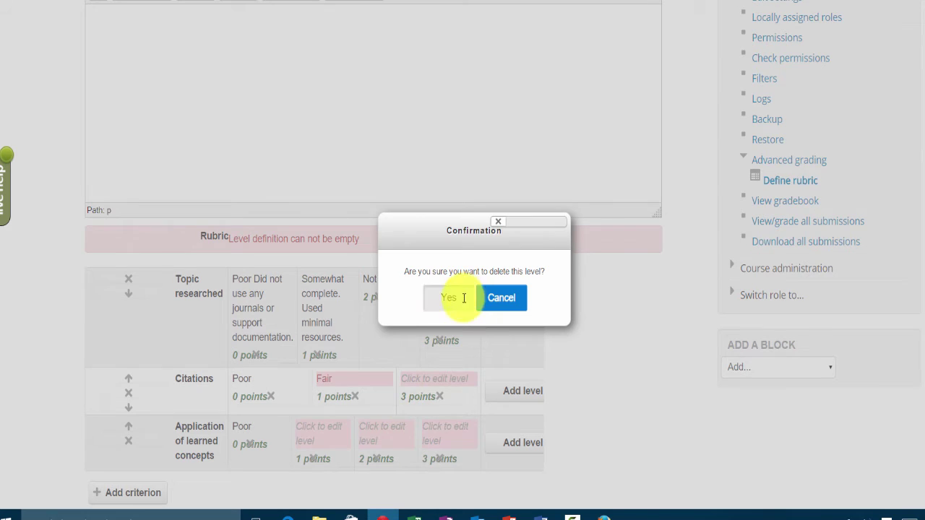
# Delete the empty 3-point level of the Citations criterion and the empty 1-point level of Application of learned concepts.
pyautogui.click(438, 398)
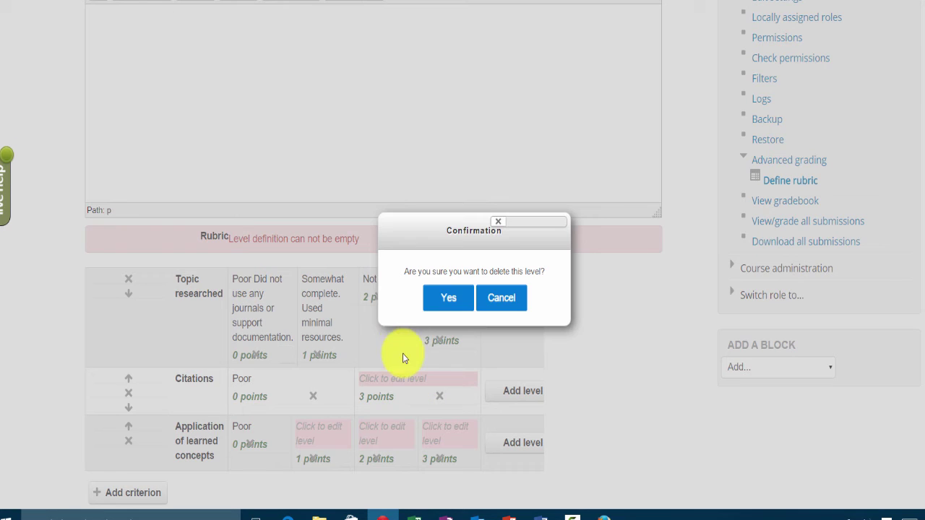
pyautogui.click(440, 307)
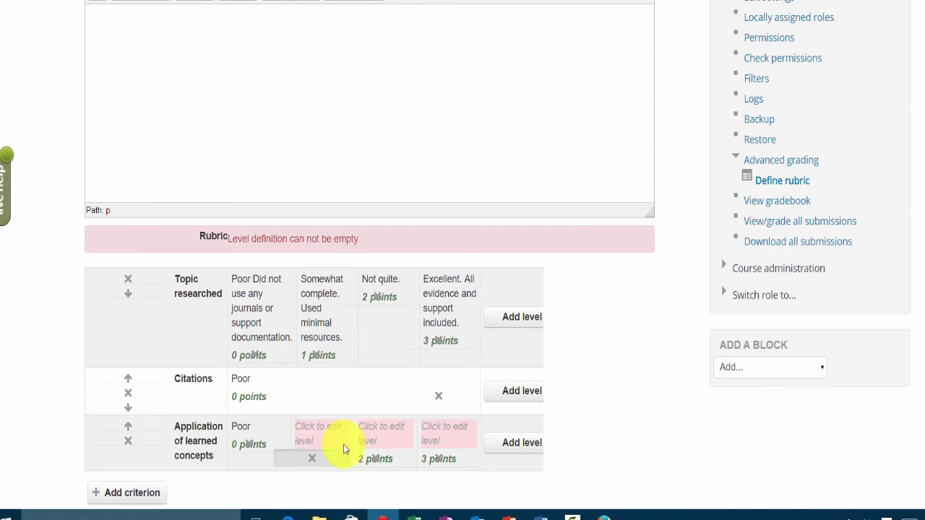
pyautogui.click(316, 460)
pyautogui.click(457, 305)
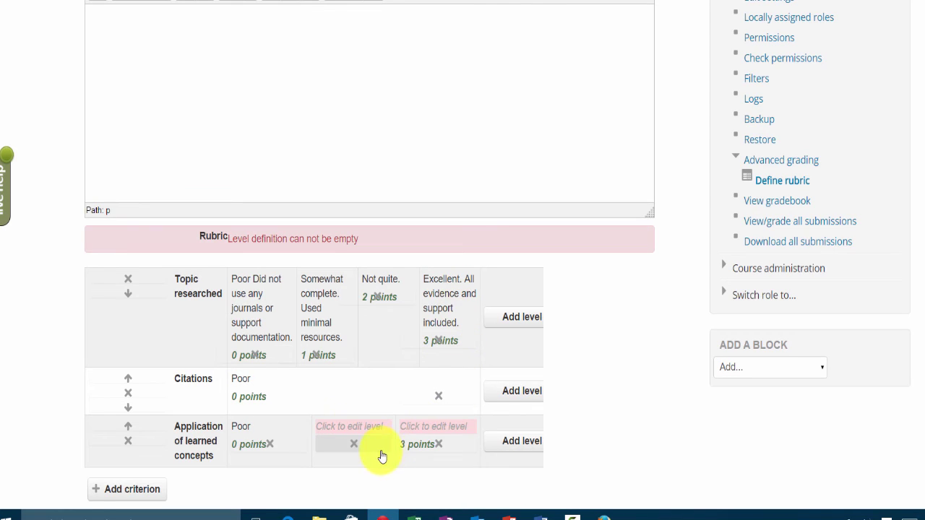
# In Application of learned concepts, define the 2-point level as "Fair" and the 3-point level as "Excellent", and try to save the rubric as ready.
pyautogui.click(352, 427)
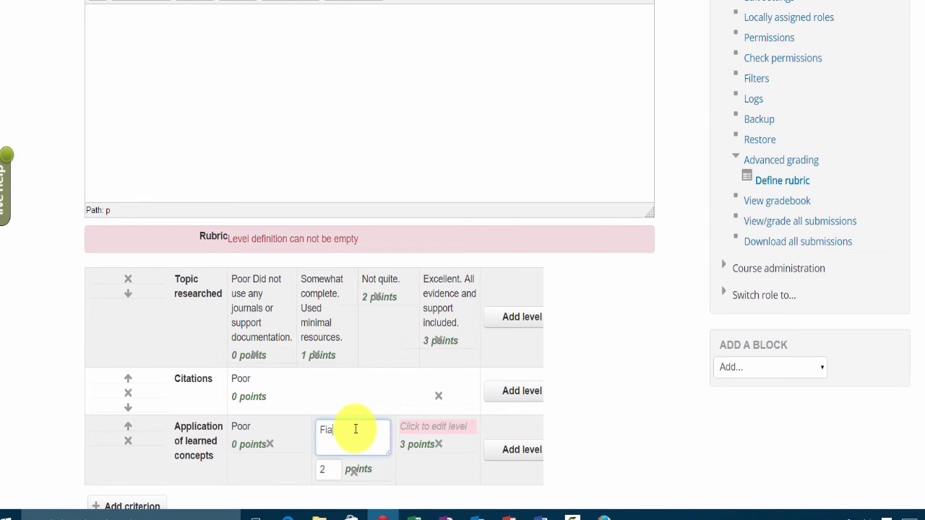
pyautogui.press('Tab')
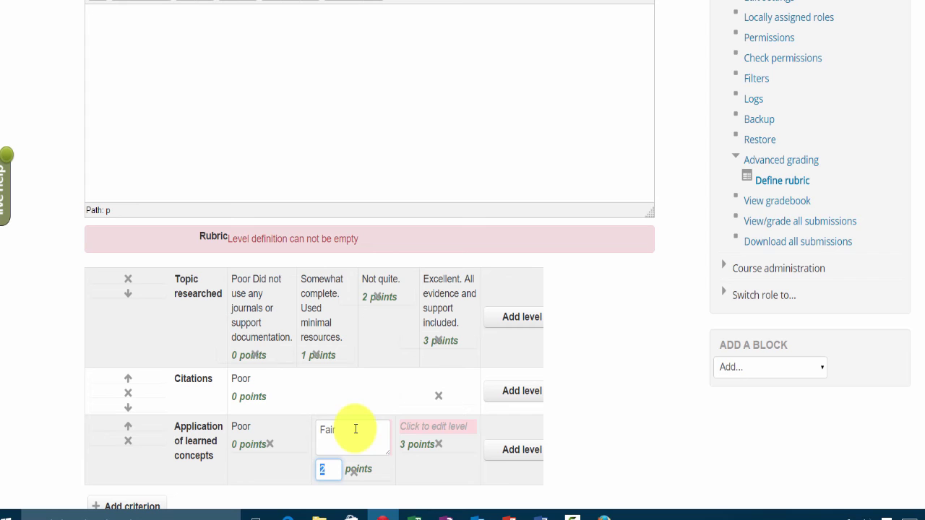
pyautogui.click(420, 427)
pyautogui.write('Excellent')
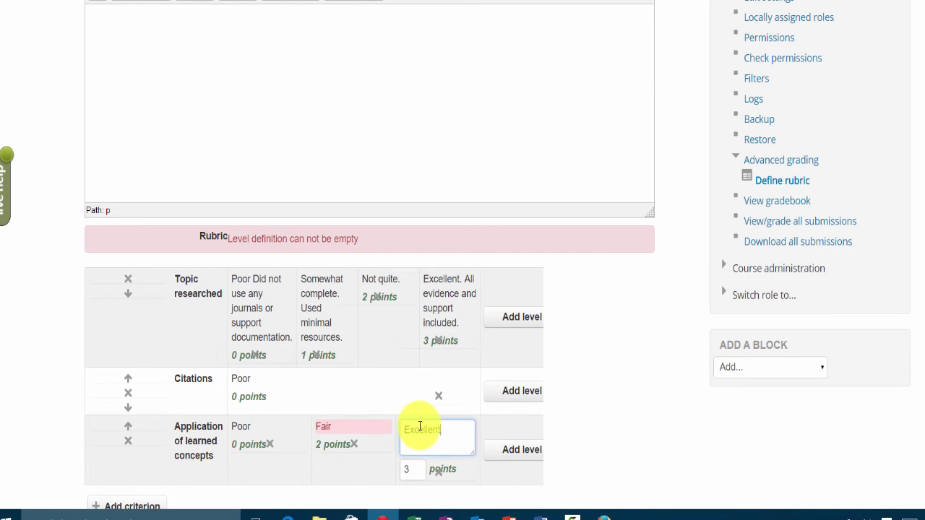
pyautogui.scroll(-5, 420, 426)
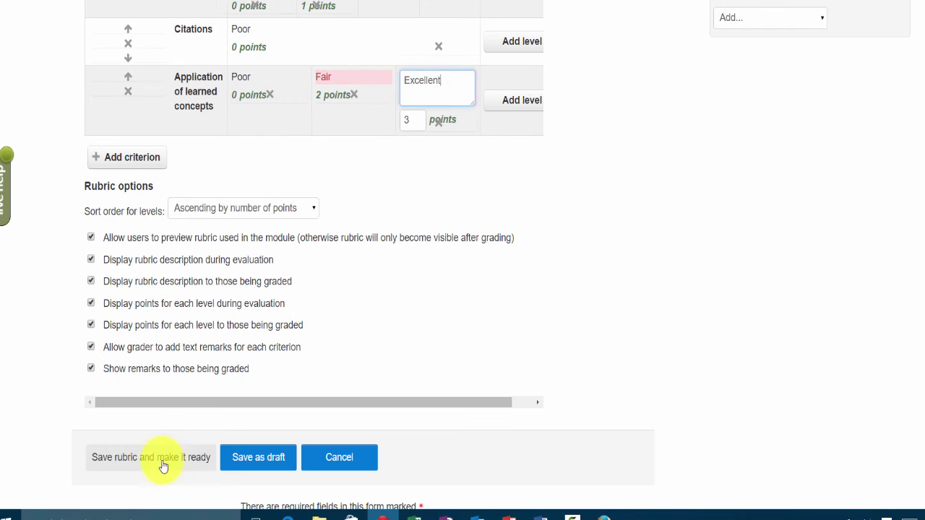
pyautogui.click(163, 467)
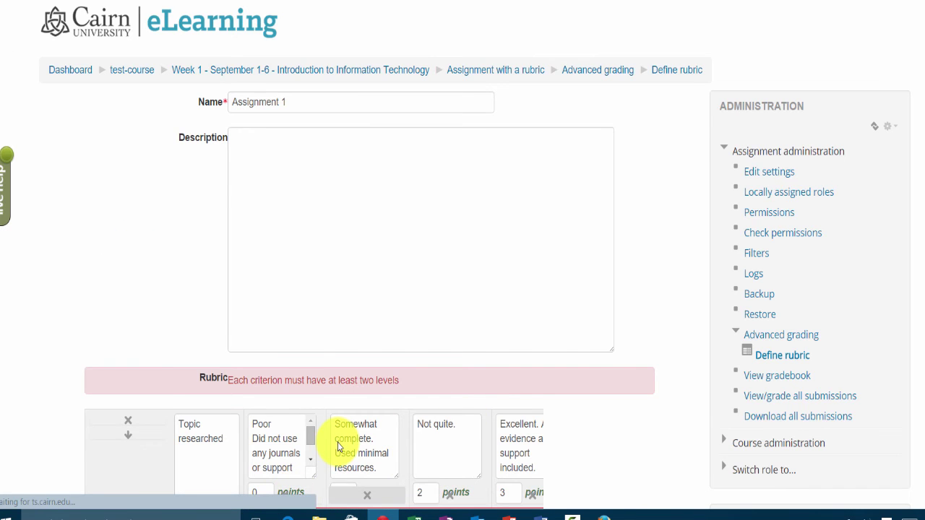
# Add a second level named "Excellent" worth 1 point to the Citations criterion.
pyautogui.scroll(-2, 337, 443)
pyautogui.scroll(-2, 413, 419)
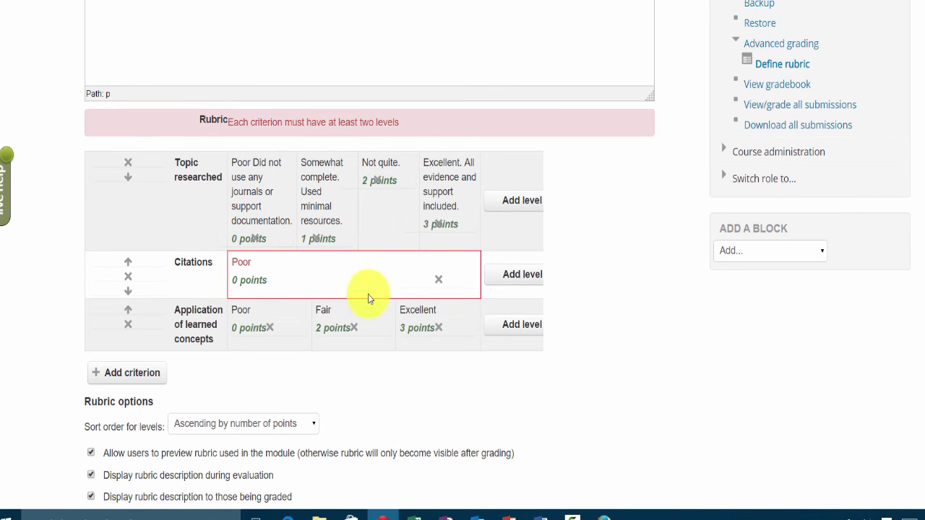
pyautogui.click(521, 275)
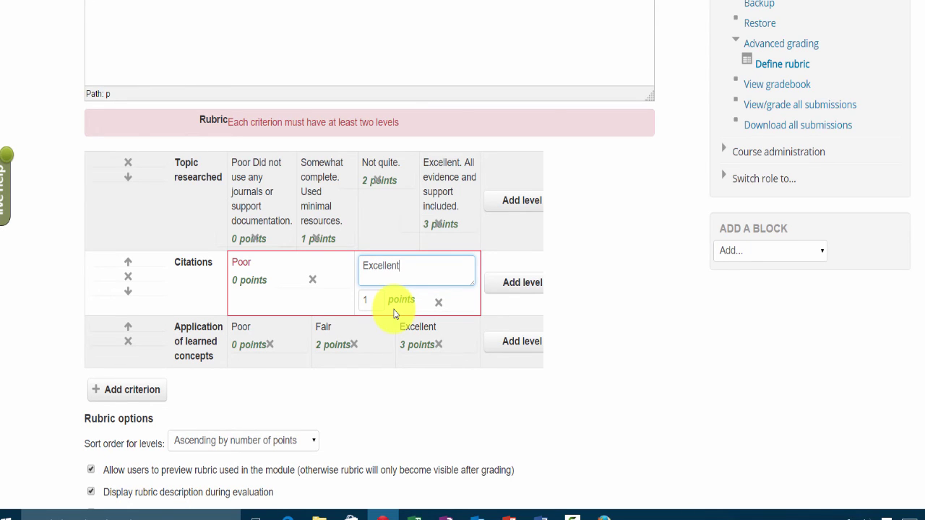
pyautogui.click(655, 266)
# Save the completed rubric and make it ready for use.
pyautogui.scroll(-3, 120, 396)
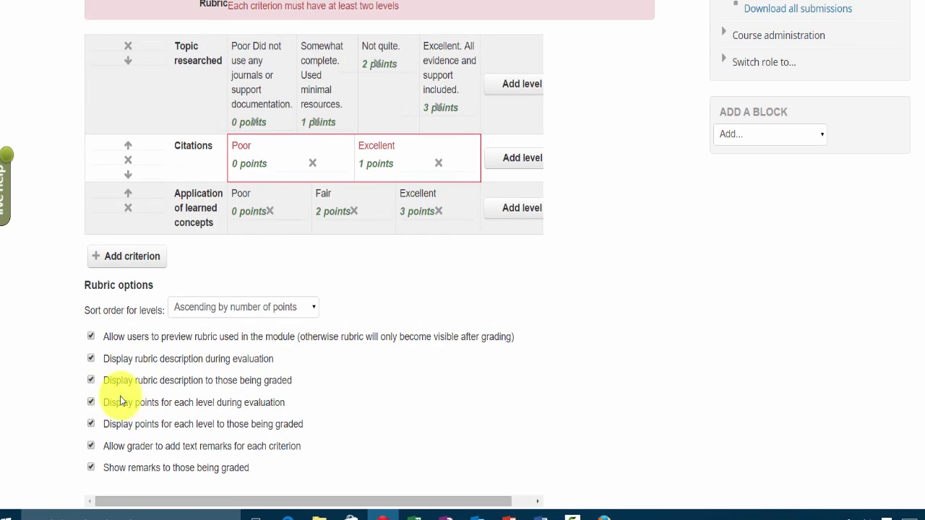
pyautogui.scroll(-3, 155, 361)
pyautogui.click(154, 381)
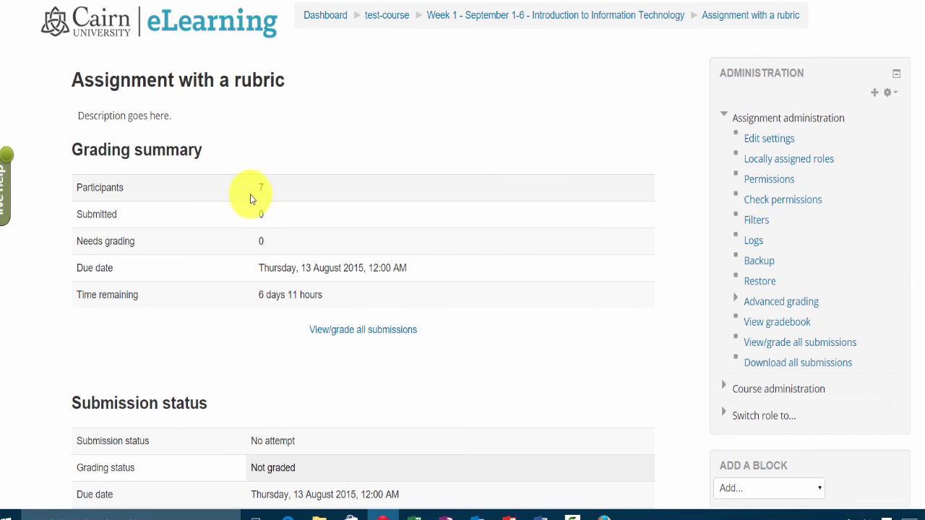
# Open all submissions of the assignment and start grading the first participant in the list.
pyautogui.click(355, 335)
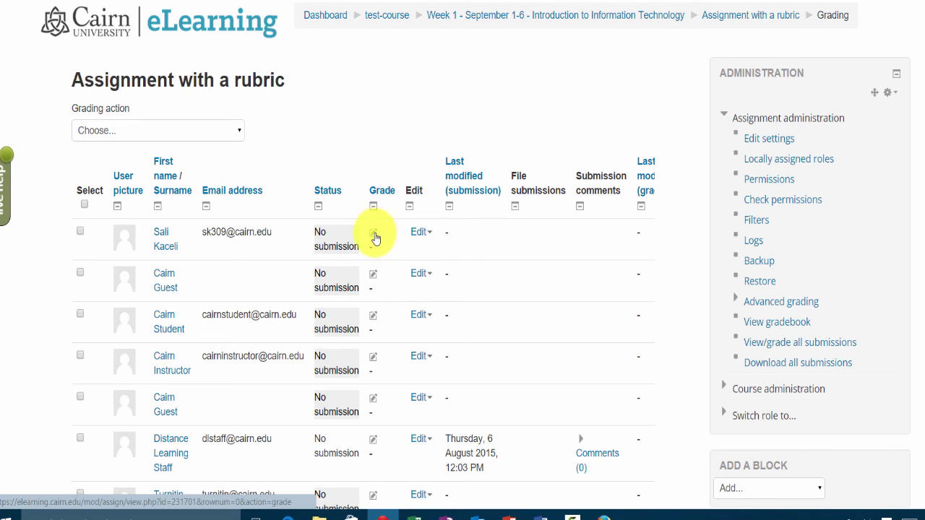
pyautogui.click(374, 237)
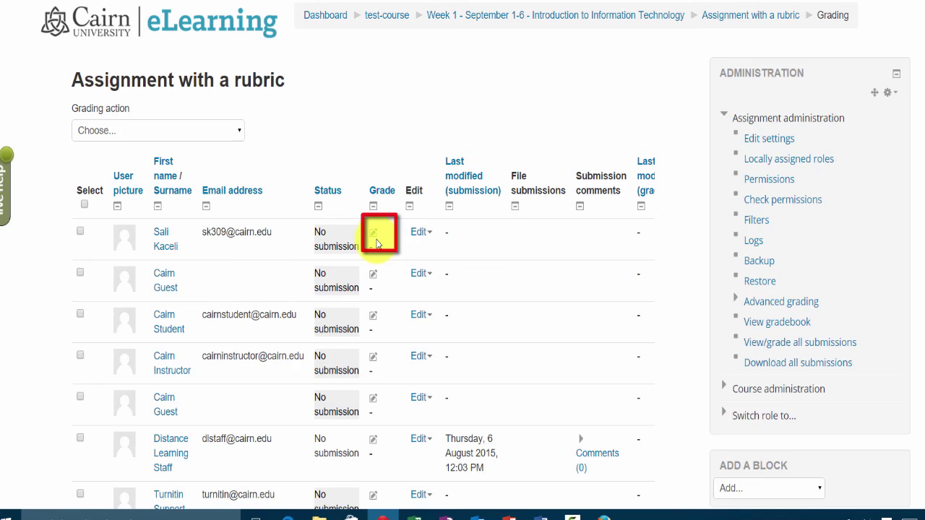
pyautogui.scroll(-2, 415, 223)
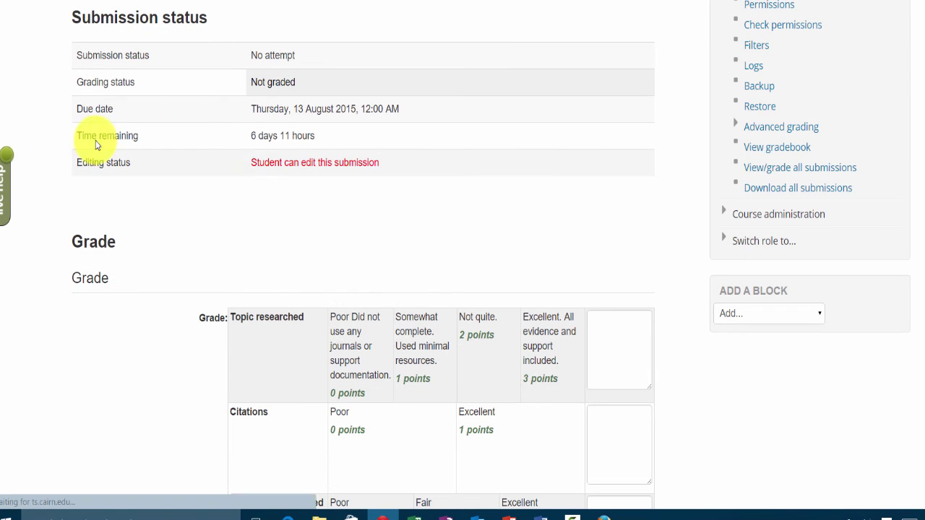
pyautogui.scroll(-2, 415, 237)
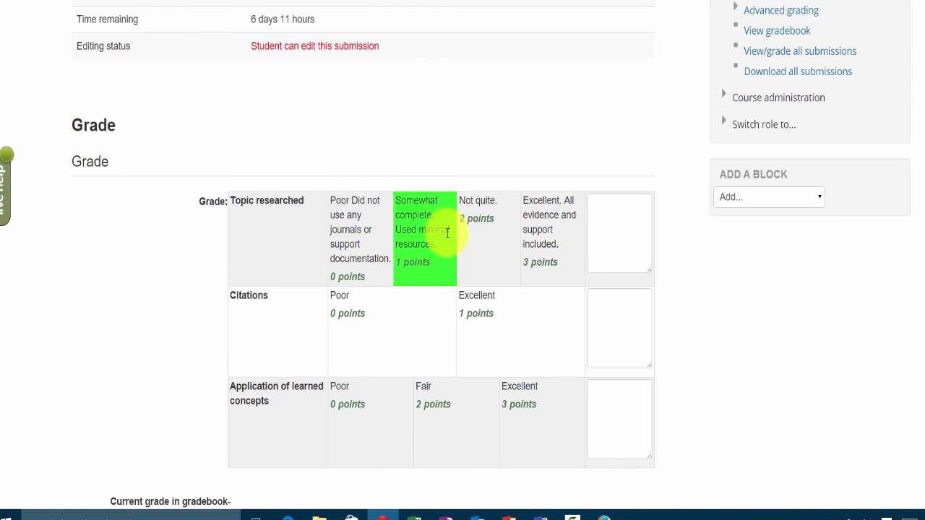
# Rate the participant in the rubric: "Not quite." for Topic researched, "Excellent" for Citations and "Excellent" for Application of learned concepts.
pyautogui.click(489, 239)
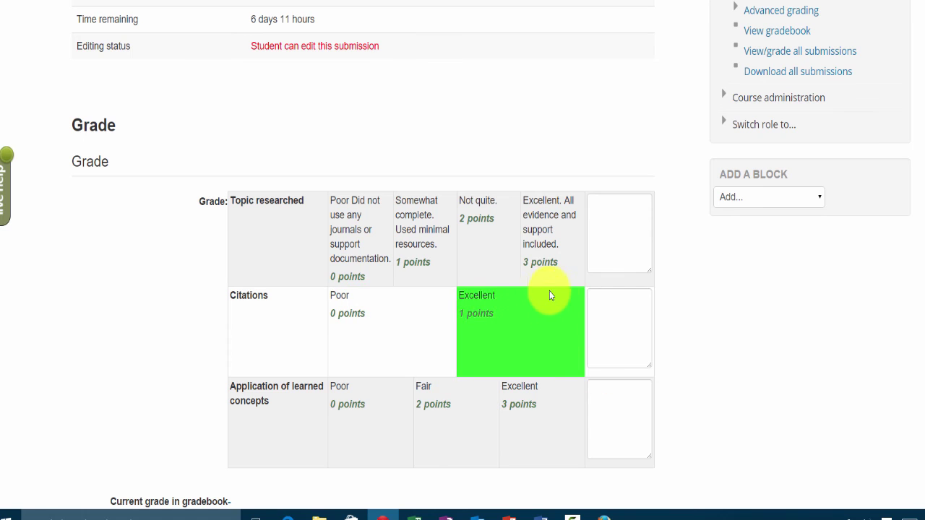
pyautogui.scroll(-1, 482, 296)
pyautogui.scroll(-1, 482, 292)
pyautogui.scroll(4, 438, 265)
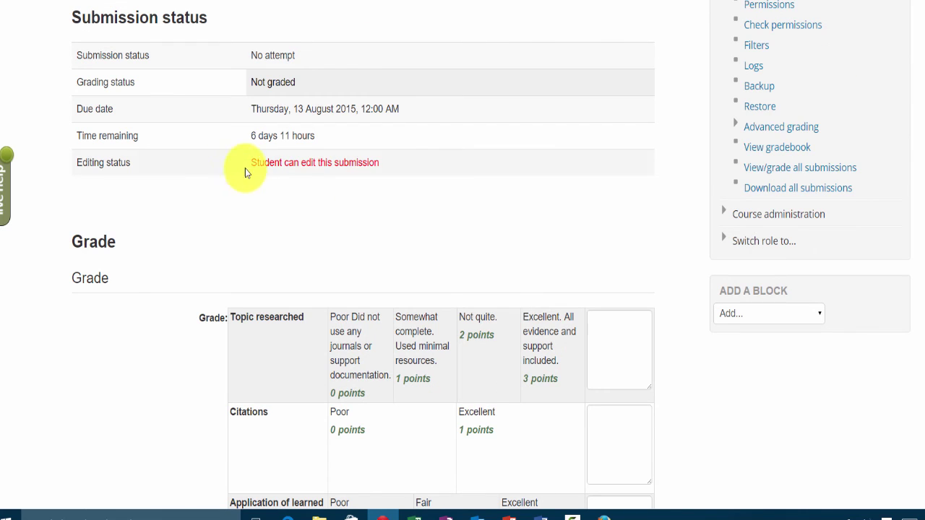
pyautogui.click(538, 346)
pyautogui.click(504, 363)
pyautogui.click(527, 438)
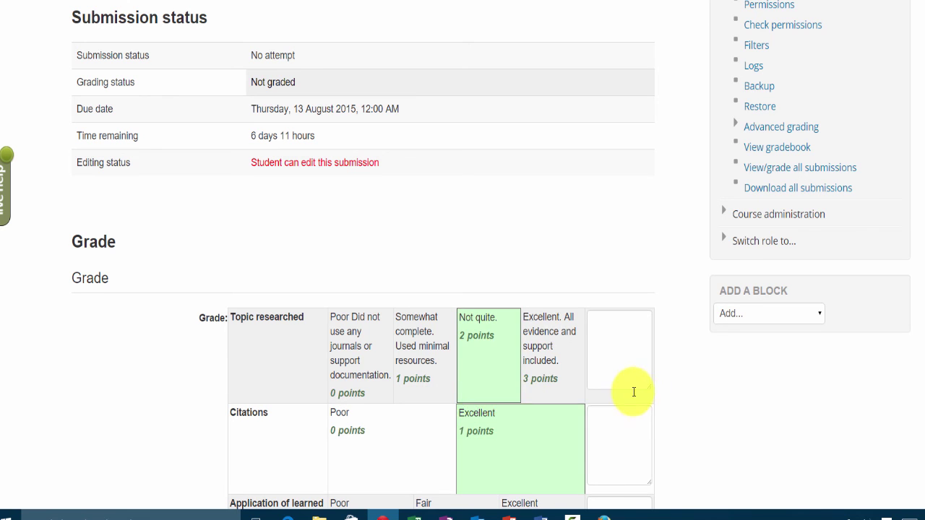
pyautogui.scroll(-2, 578, 397)
pyautogui.click(548, 404)
# Enter the feedback comment "dsfds", save the grade changes and return to the list of submissions.
pyautogui.scroll(-4, 448, 383)
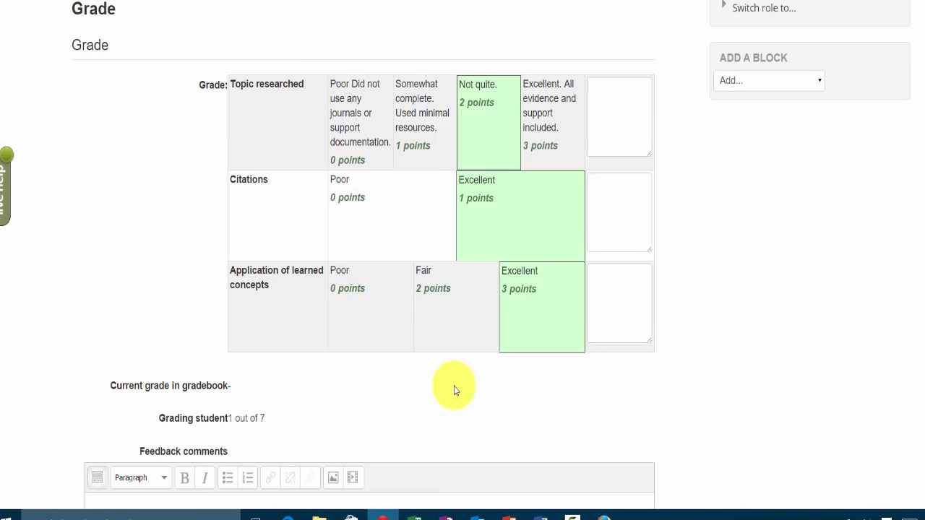
pyautogui.scroll(-2, 437, 383)
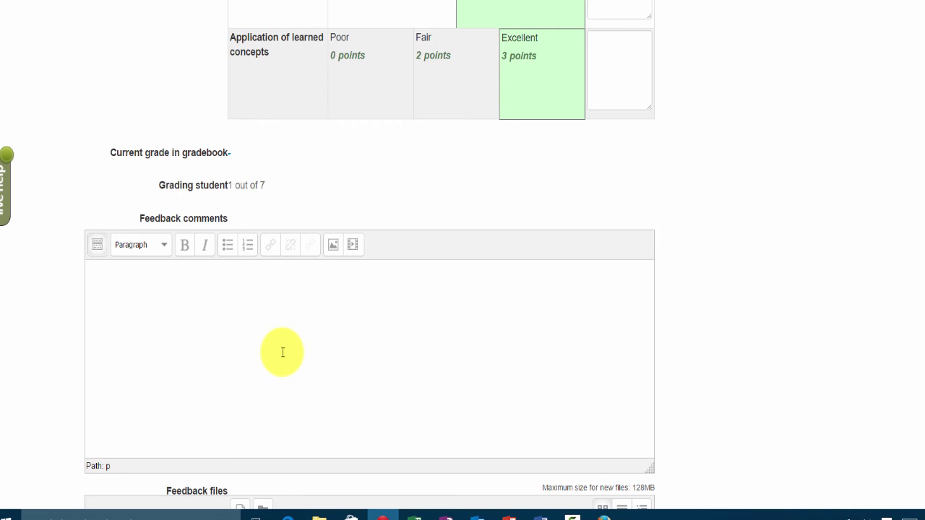
pyautogui.write('dsfds')
pyautogui.scroll(-3, 282, 352)
pyautogui.scroll(-2, 269, 368)
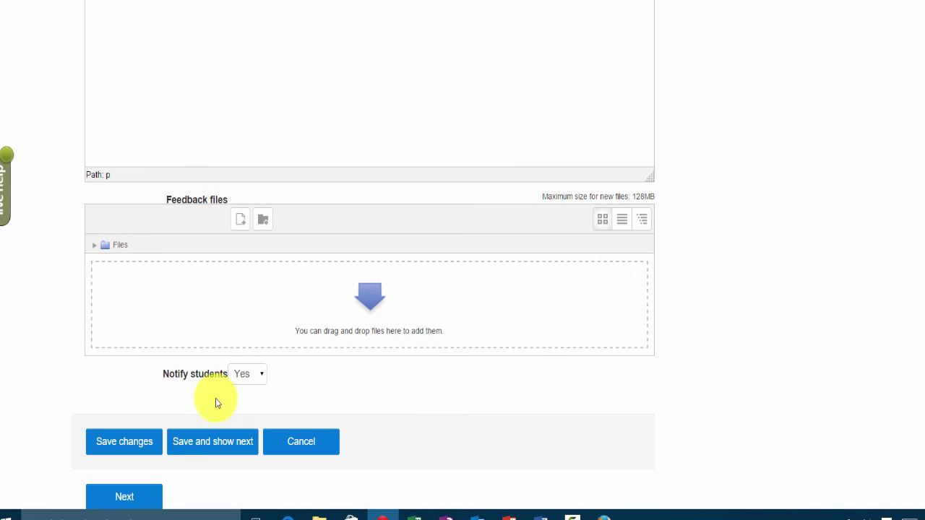
pyautogui.click(133, 448)
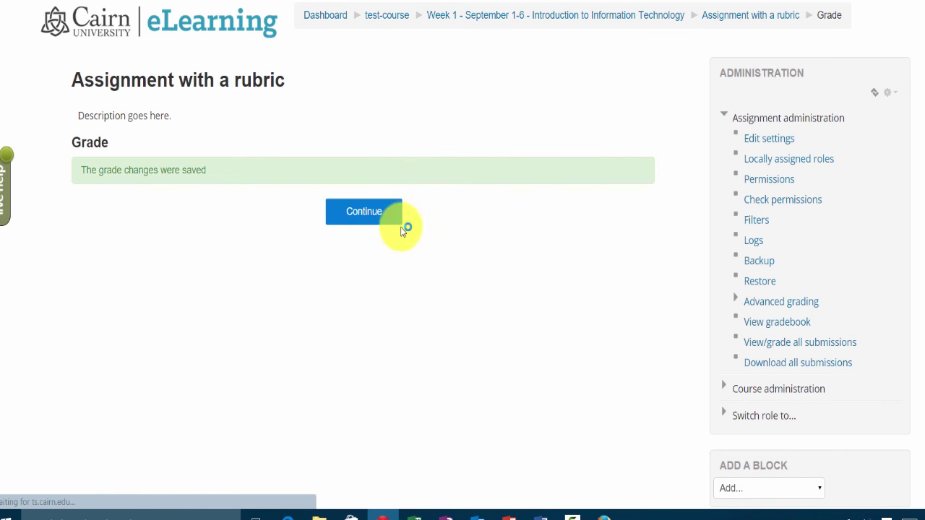
pyautogui.click(364, 217)
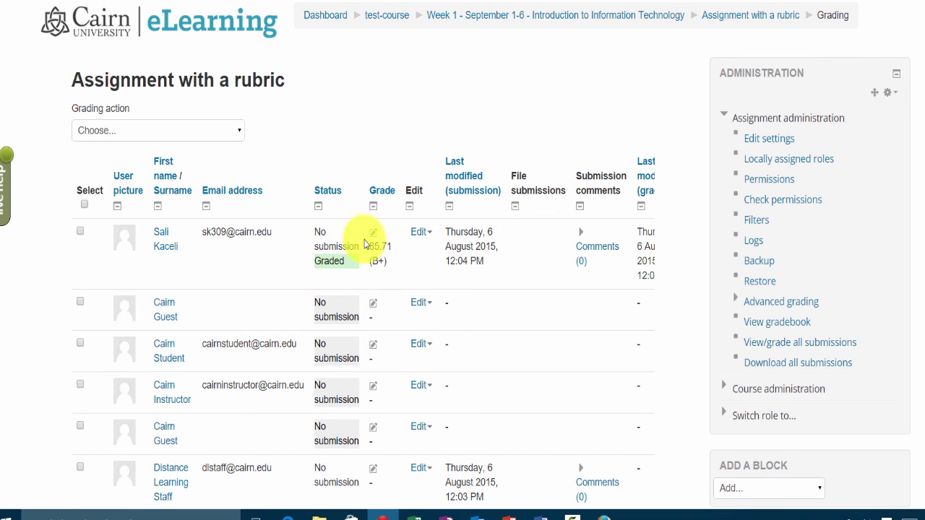
# Reopen the first participant's grade and examine the rubric levels selected and the current grade in the gradebook.
pyautogui.click(374, 236)
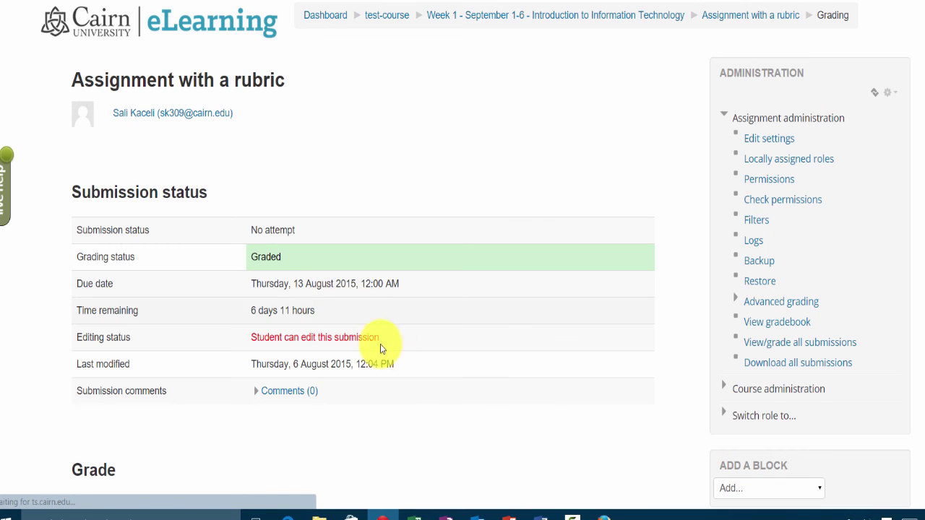
pyautogui.scroll(-5, 385, 341)
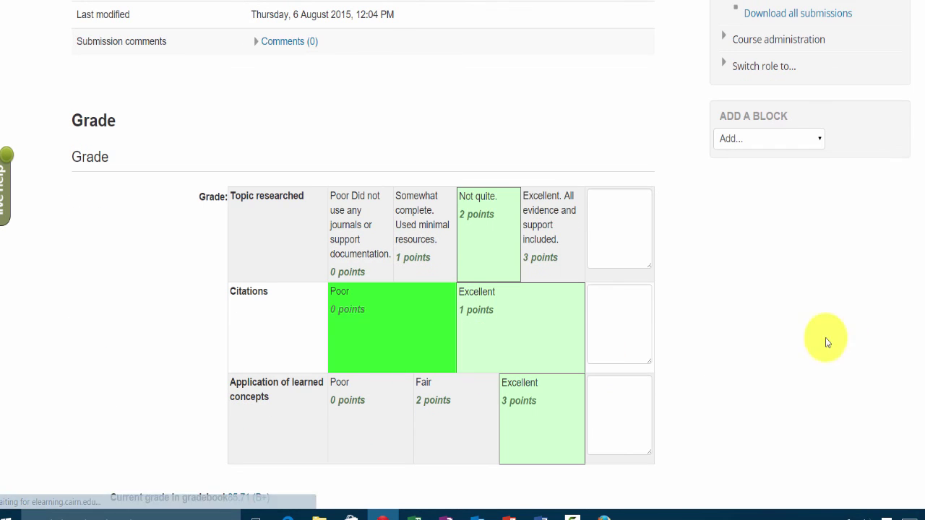
pyautogui.scroll(-1, 523, 291)
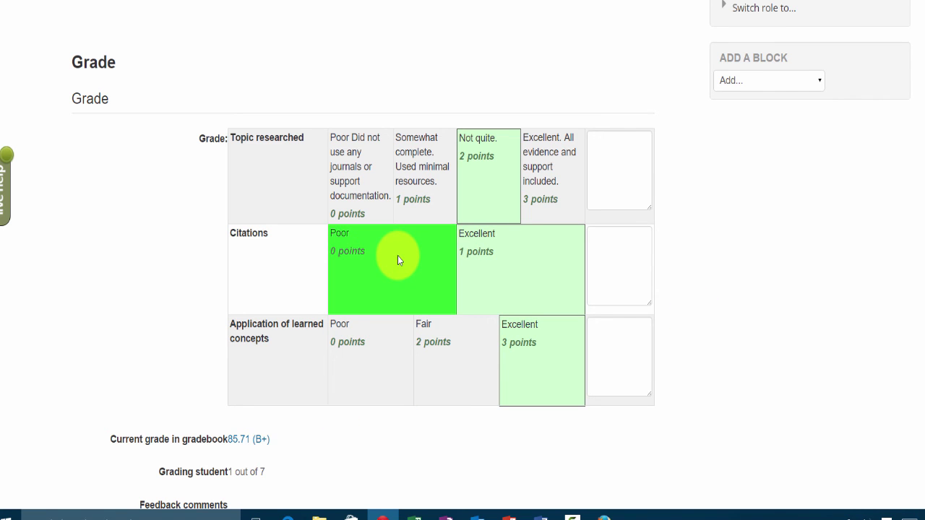
pyautogui.scroll(5, 474, 134)
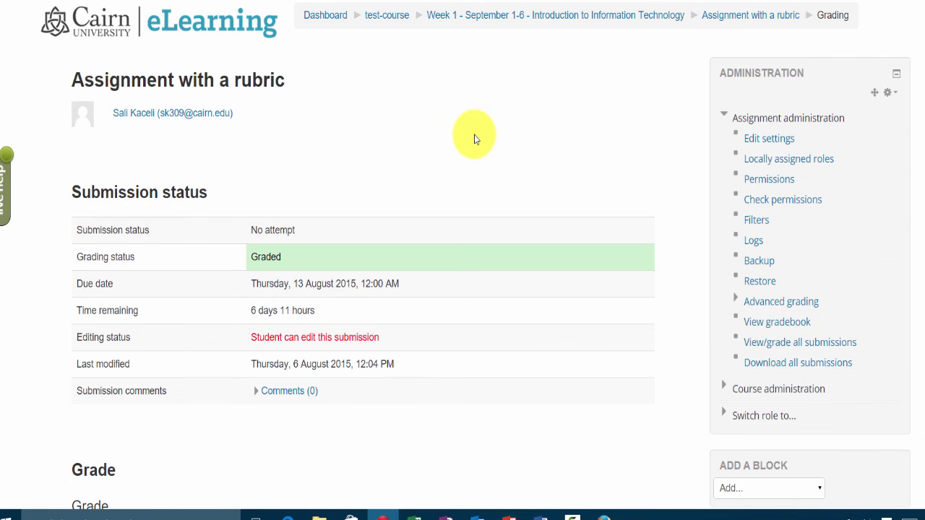
# Return to test-course and open "Assignment 1: Reflection Paper" in Week 1.
pyautogui.click(387, 19)
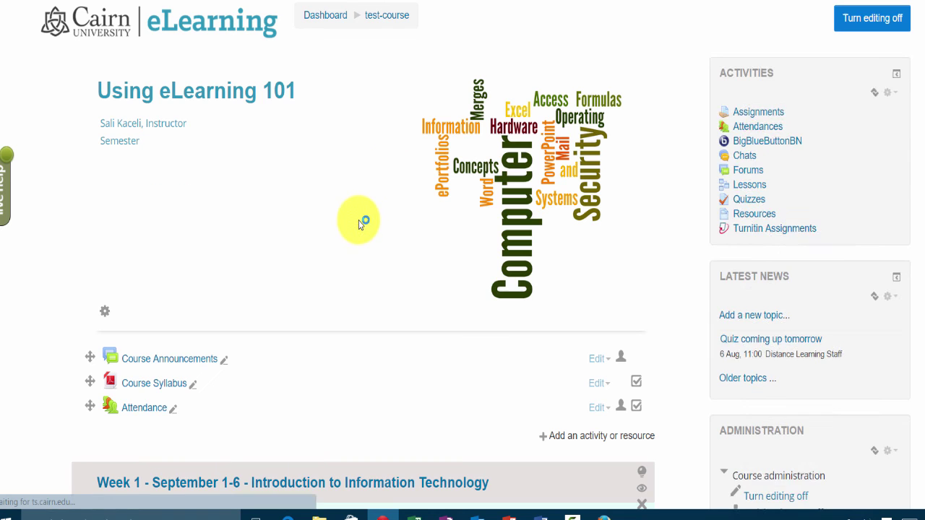
pyautogui.scroll(-3, 339, 239)
pyautogui.scroll(-5, 311, 239)
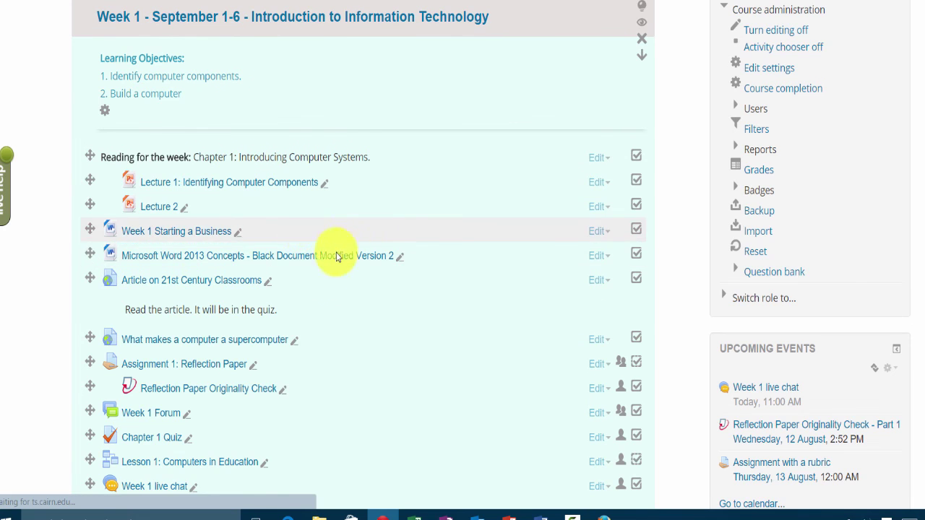
pyautogui.scroll(-1, 331, 258)
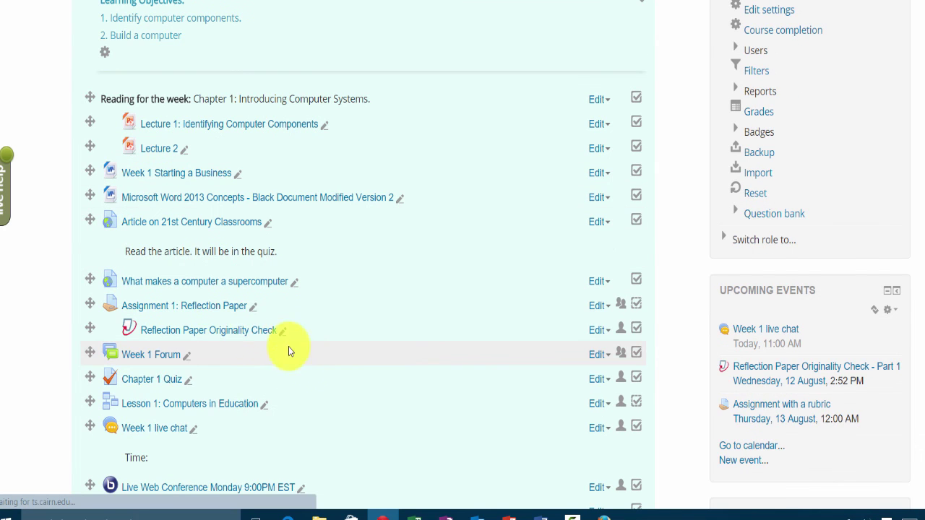
pyautogui.click(192, 309)
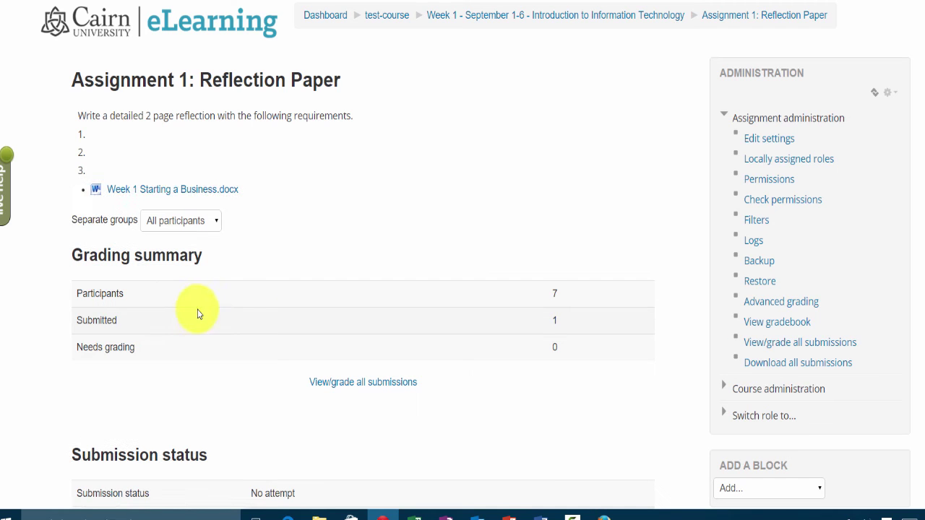
# In the advanced grading of the Reflection Paper assignment, change the active grading method to Rubric.
pyautogui.click(762, 307)
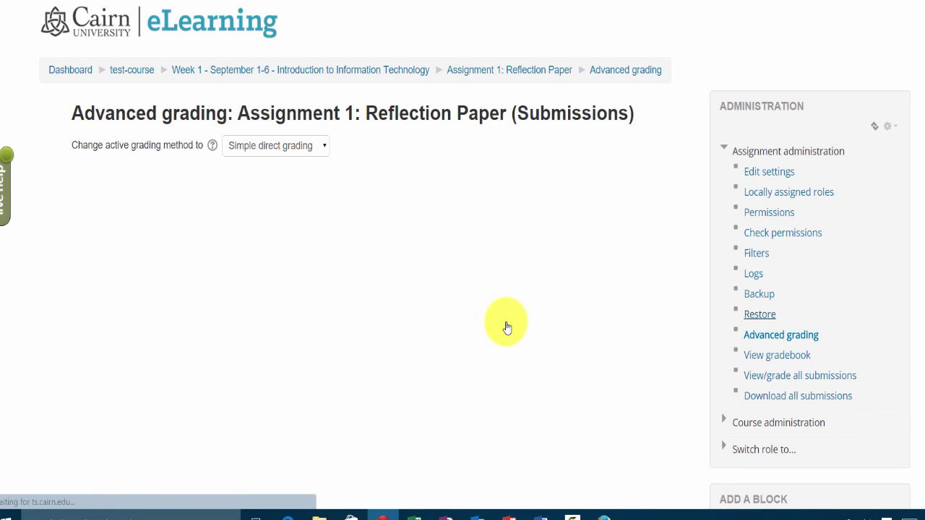
pyautogui.click(264, 152)
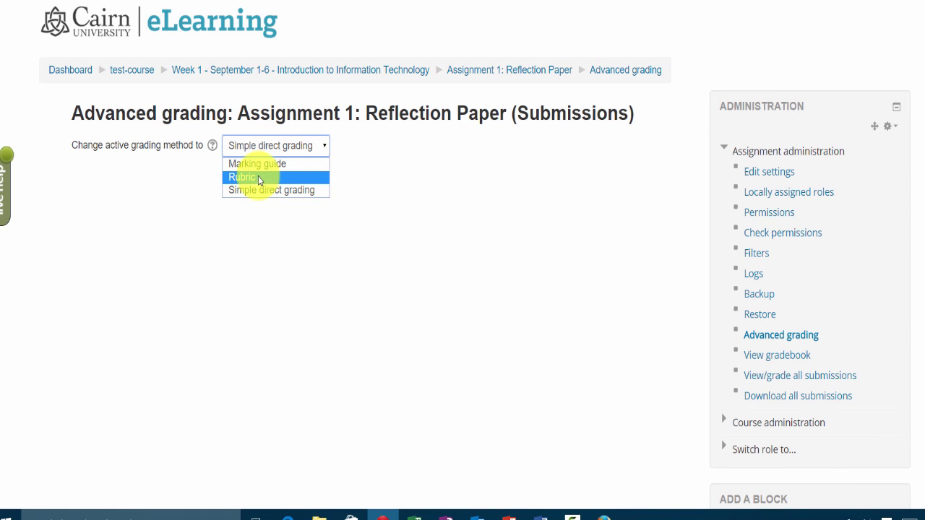
pyautogui.click(260, 180)
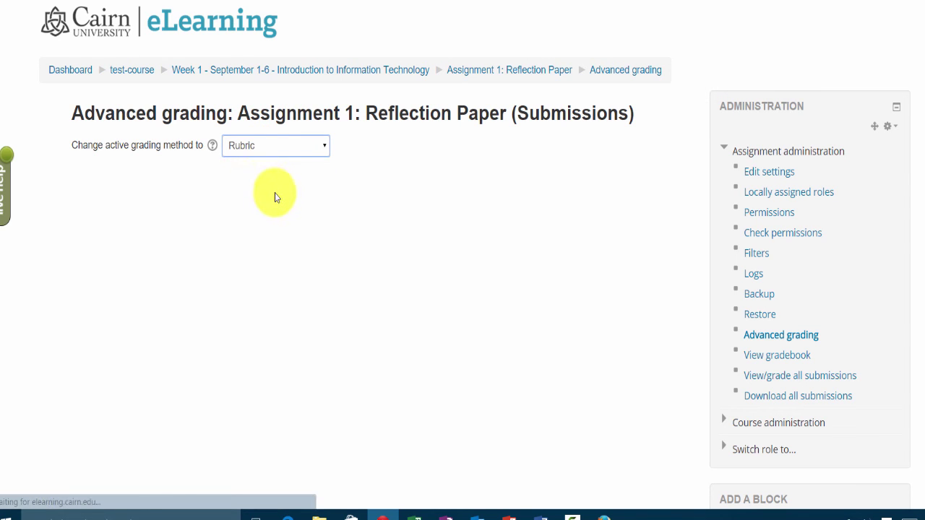